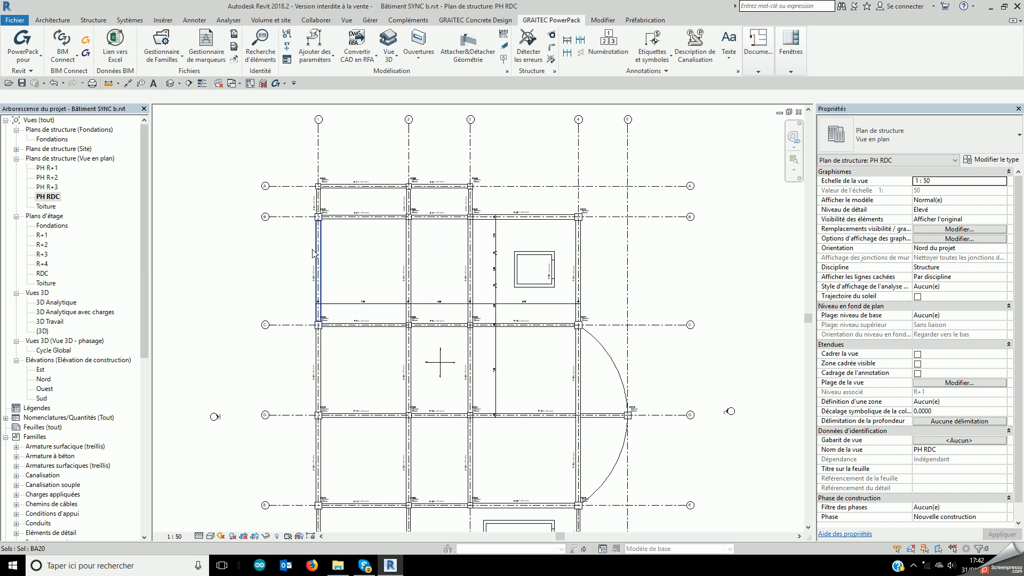
- Open the 3D Travail view and review the BIM Connect transfer settings, including the concrete section mapping, without changing them
double_click(53, 321)
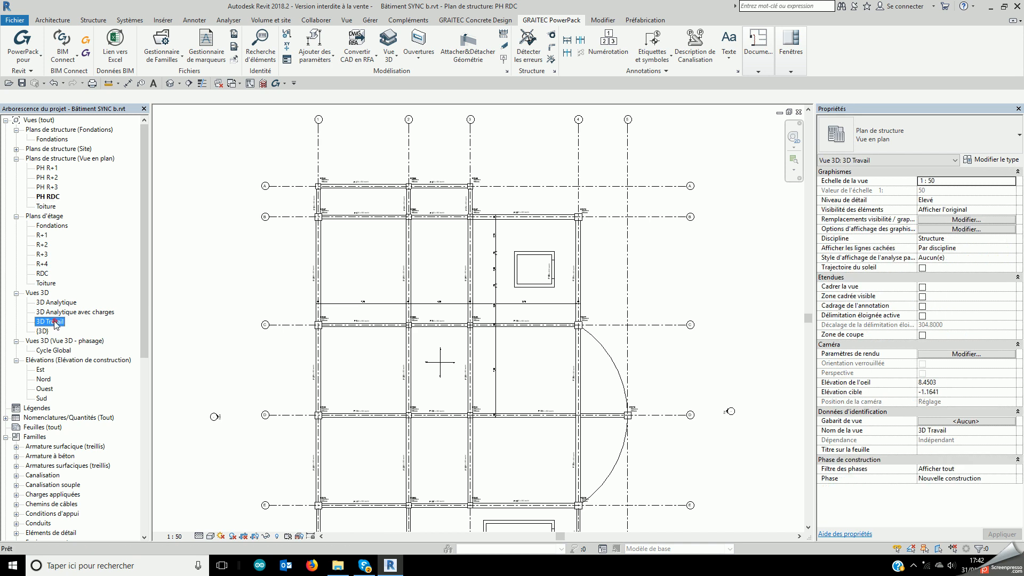
scroll(410, 284, up, 2)
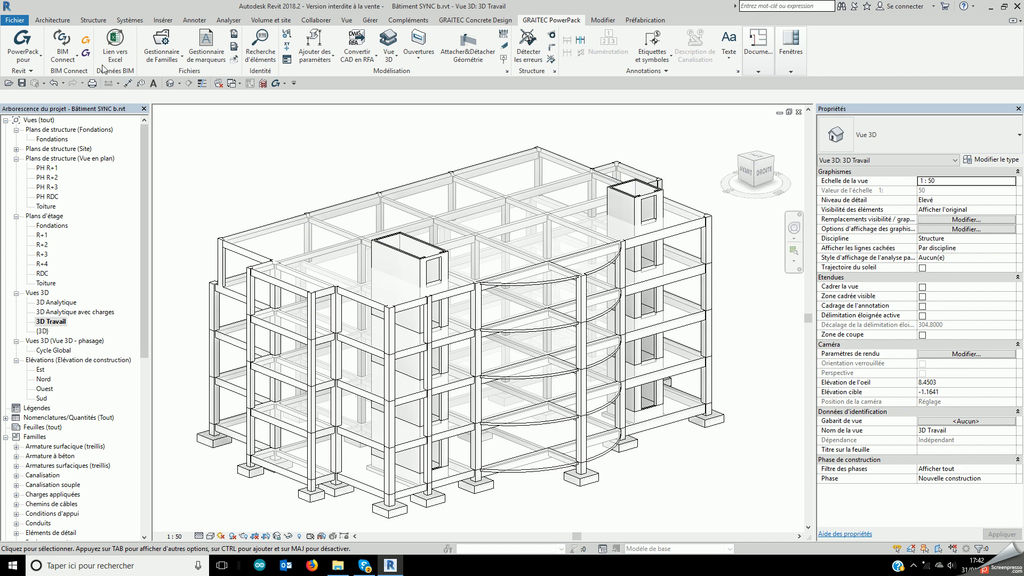
click(63, 58)
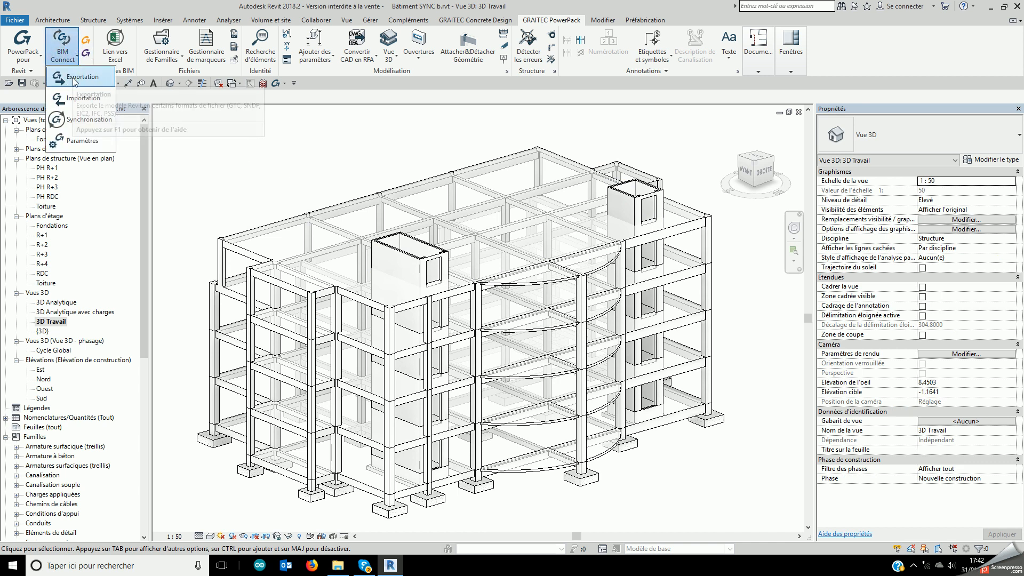
click(83, 141)
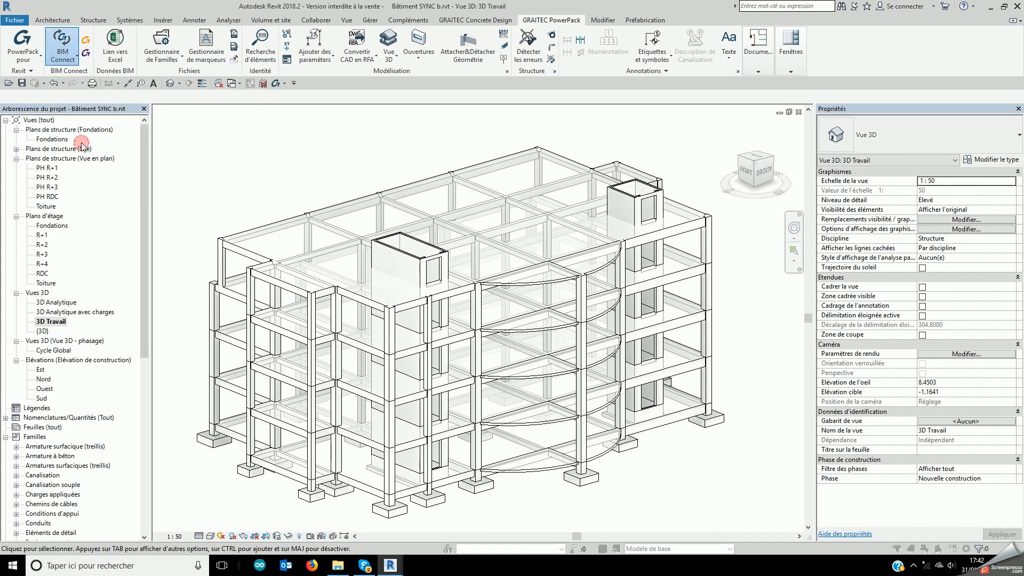
click(165, 236)
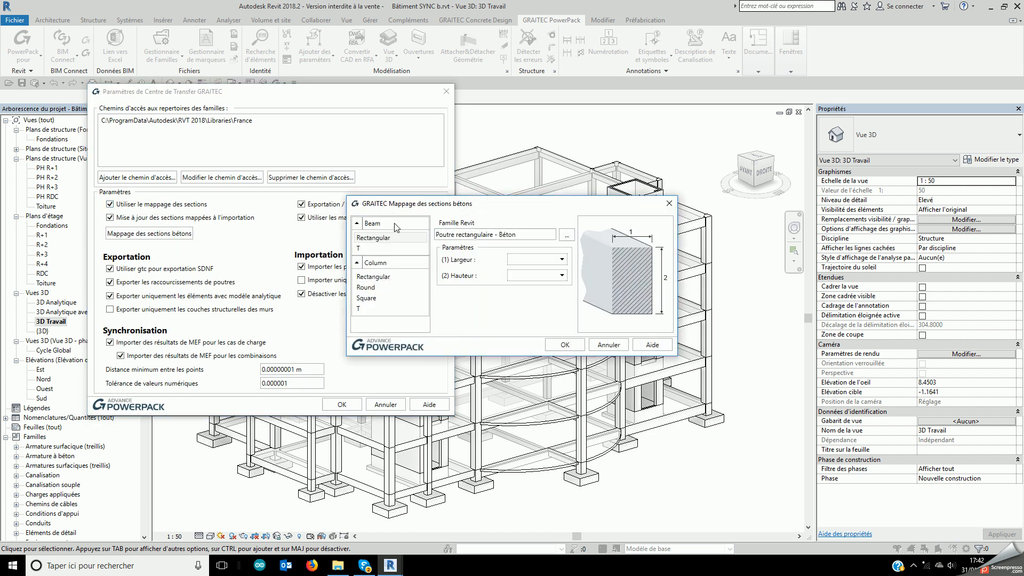
click(669, 203)
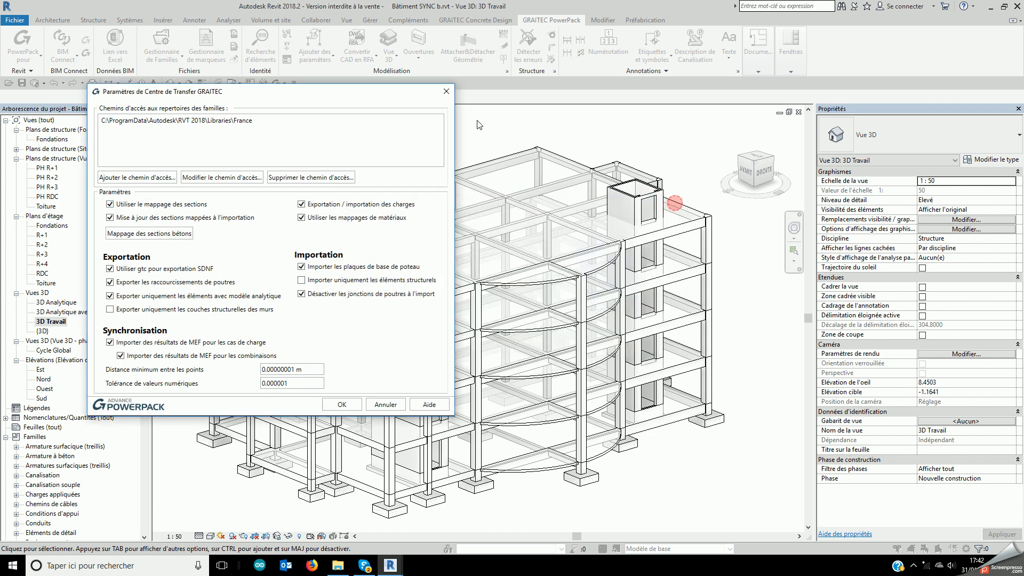
click(446, 91)
- Export the model in GRAITEC BIM format with the France library, self-weight case G1 and automatic Advance Design start, skipping material mapping for all
click(59, 44)
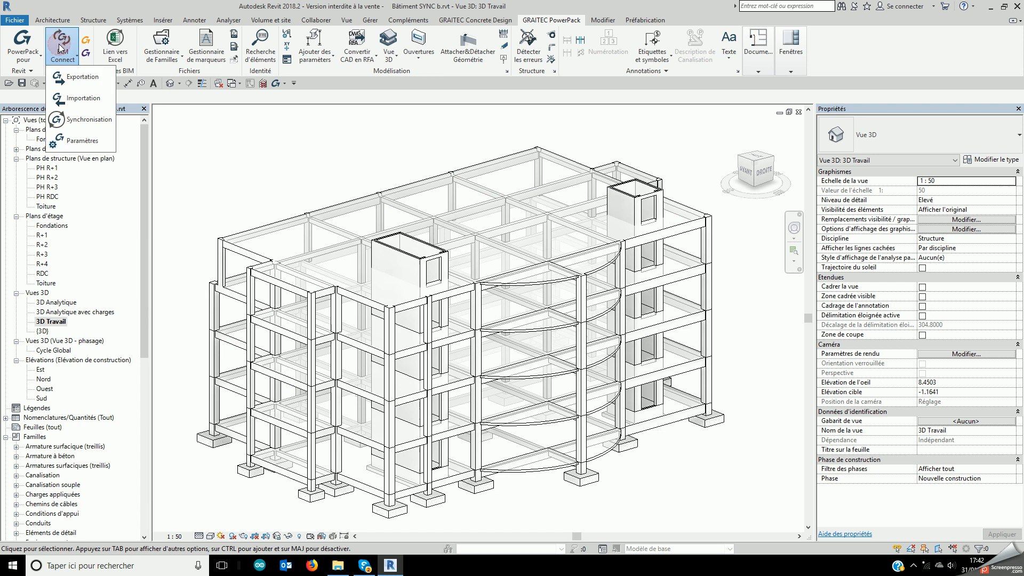
click(70, 76)
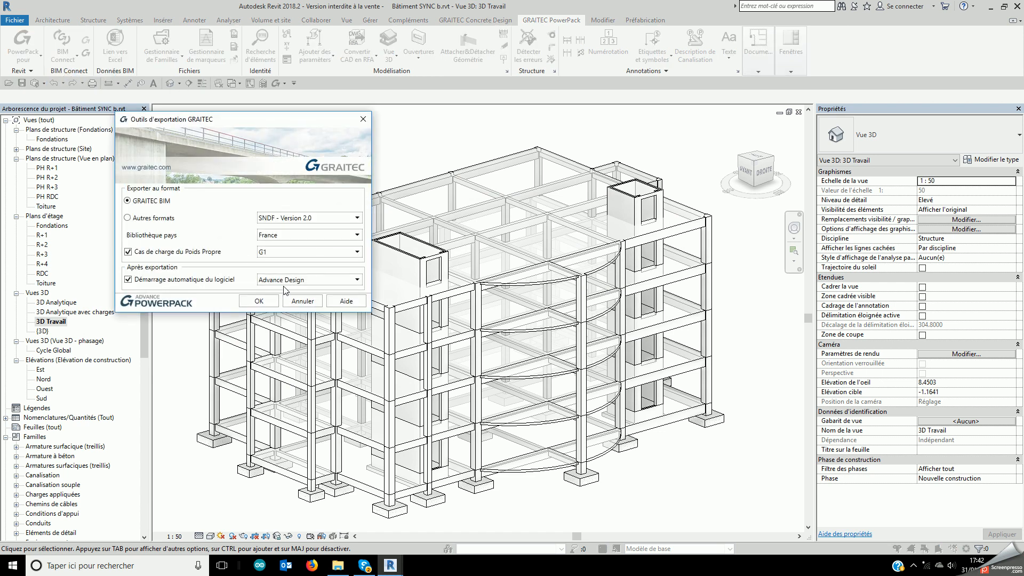
click(269, 303)
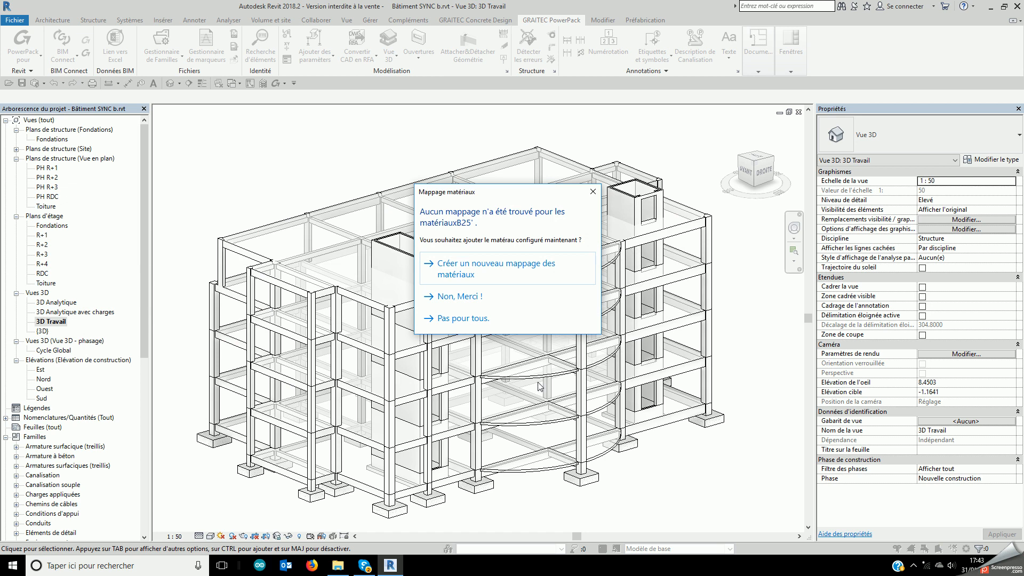
click(512, 322)
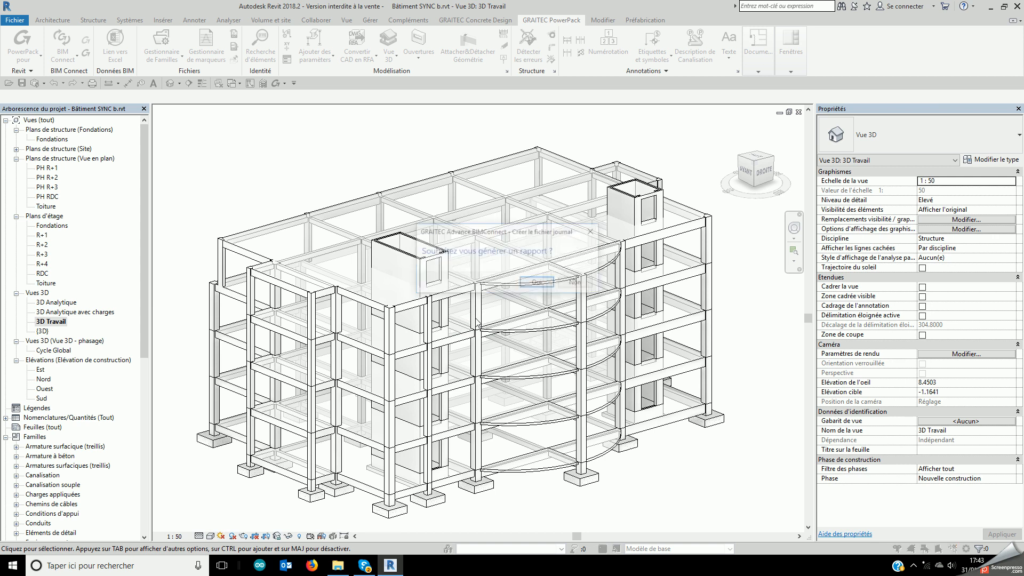
- Generate the export report, accept the Revit warnings, and close the report log after reading it
click(538, 282)
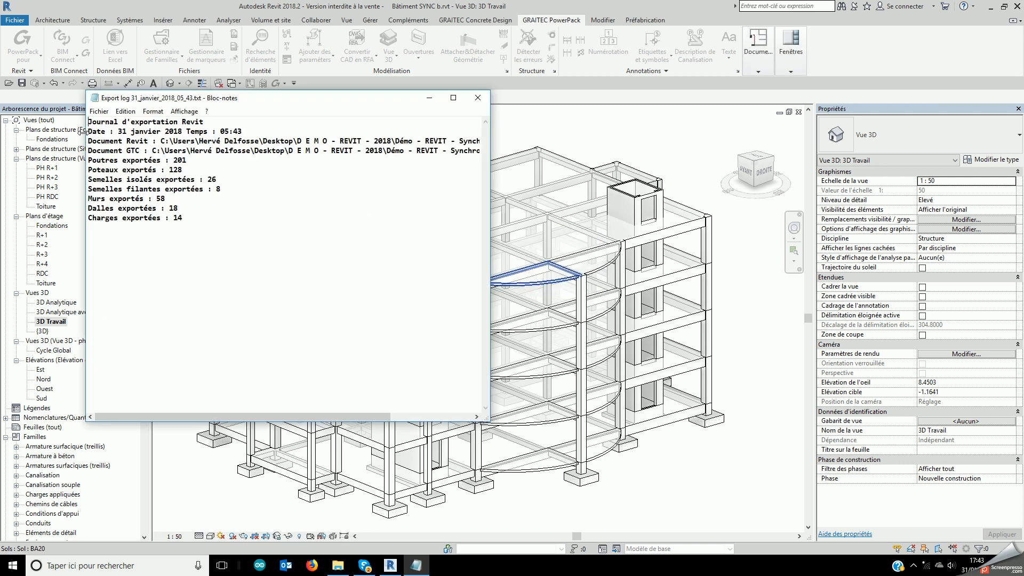
click(95, 179)
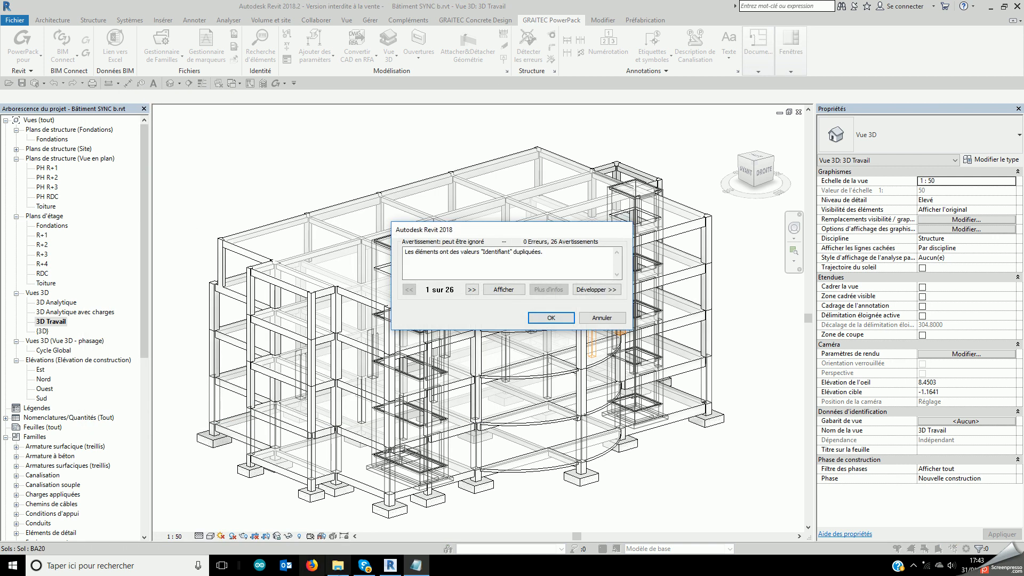
click(551, 318)
click(416, 565)
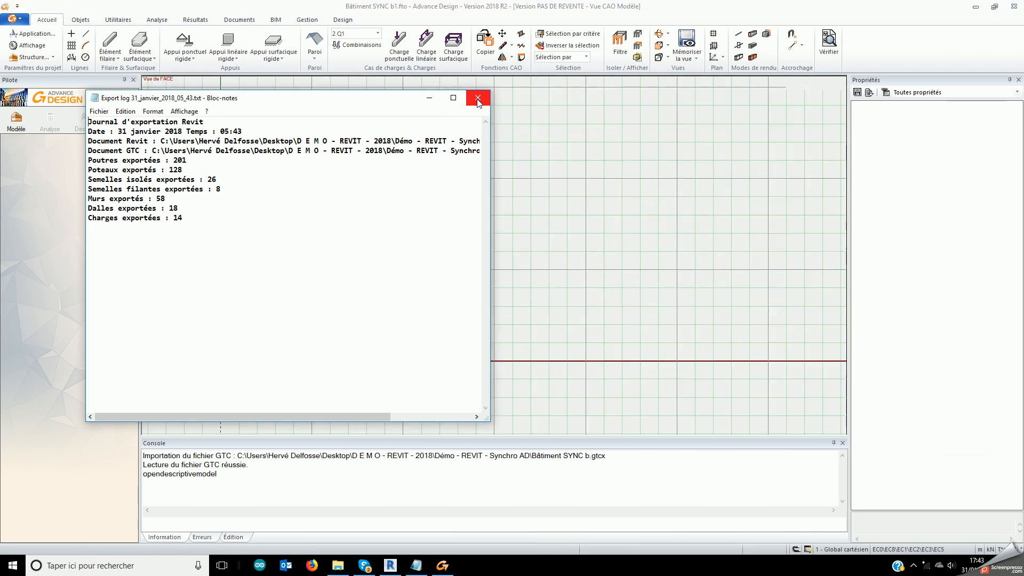
click(477, 99)
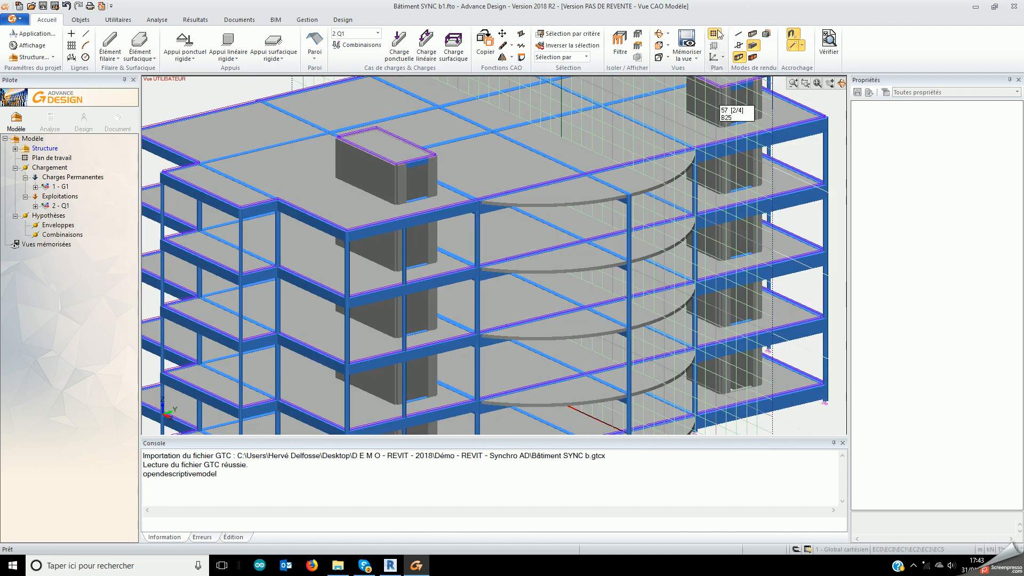
- In Advance Design, hide the work plane so the whole imported building can be viewed without the grid
click(714, 33)
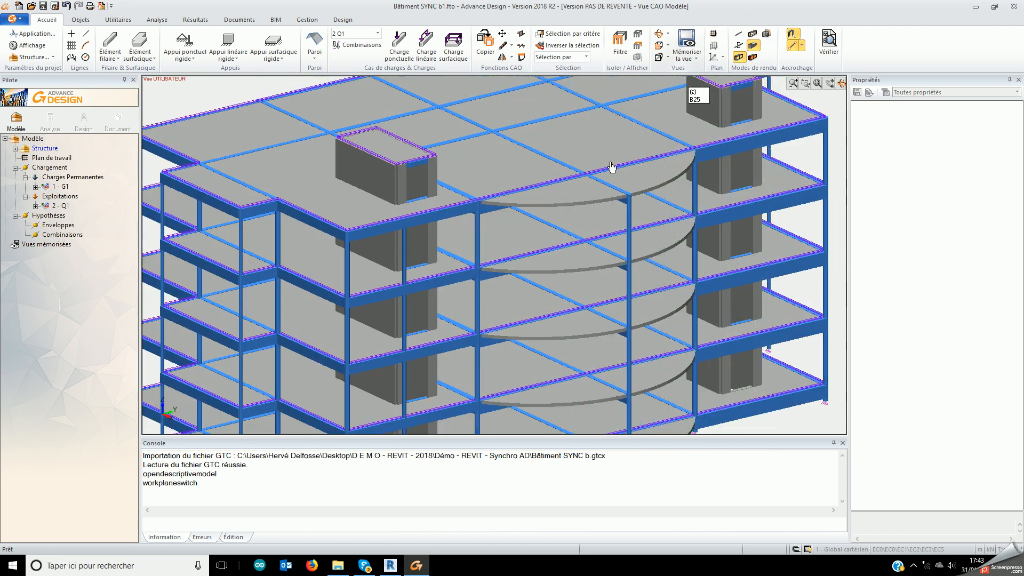
scroll(435, 290, down, 5)
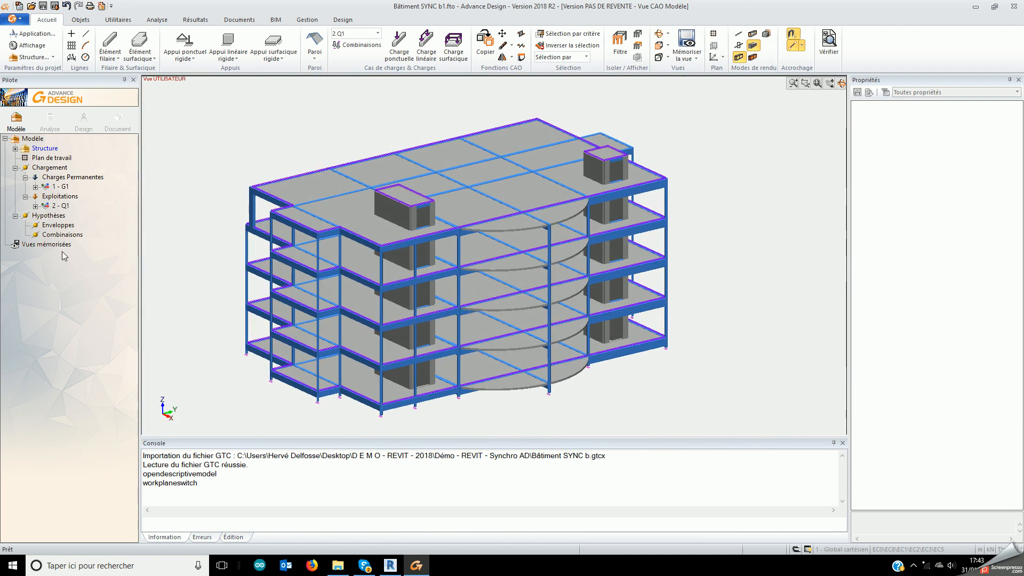
- Expand the structure's levels and check the R+1 level by hiding its elements and showing them again
double_click(19, 149)
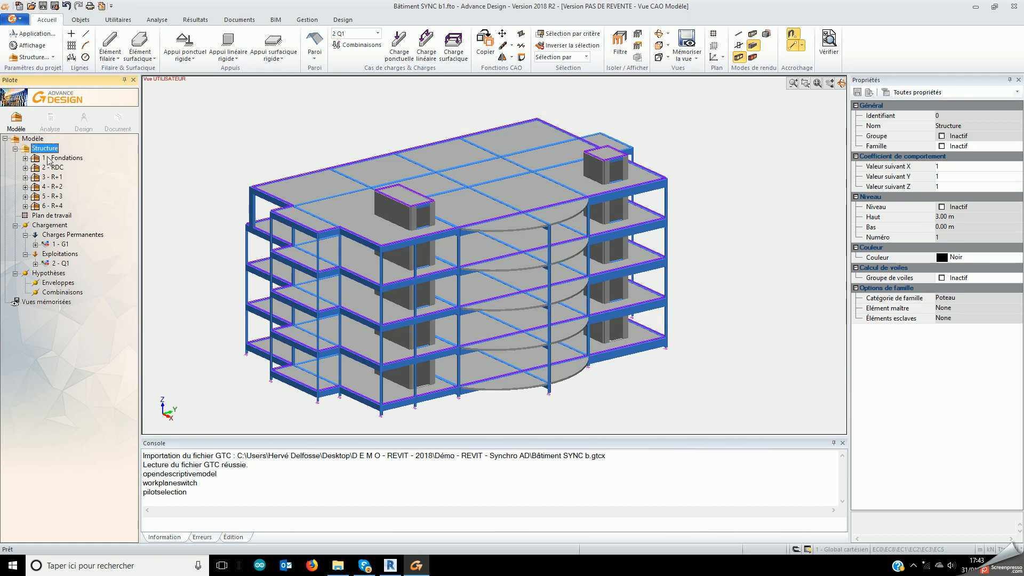
click(51, 177)
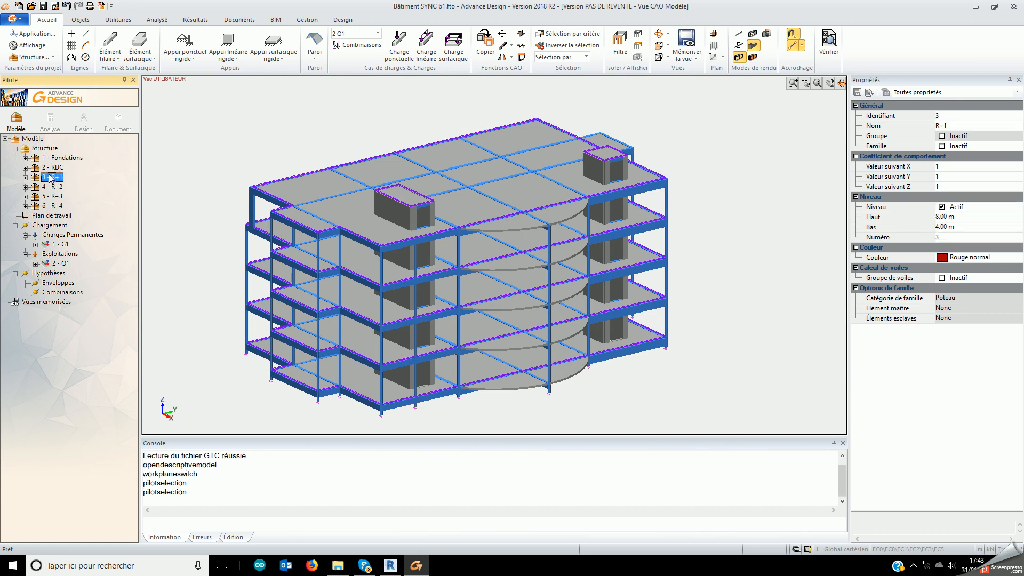
key(space)
key(space)
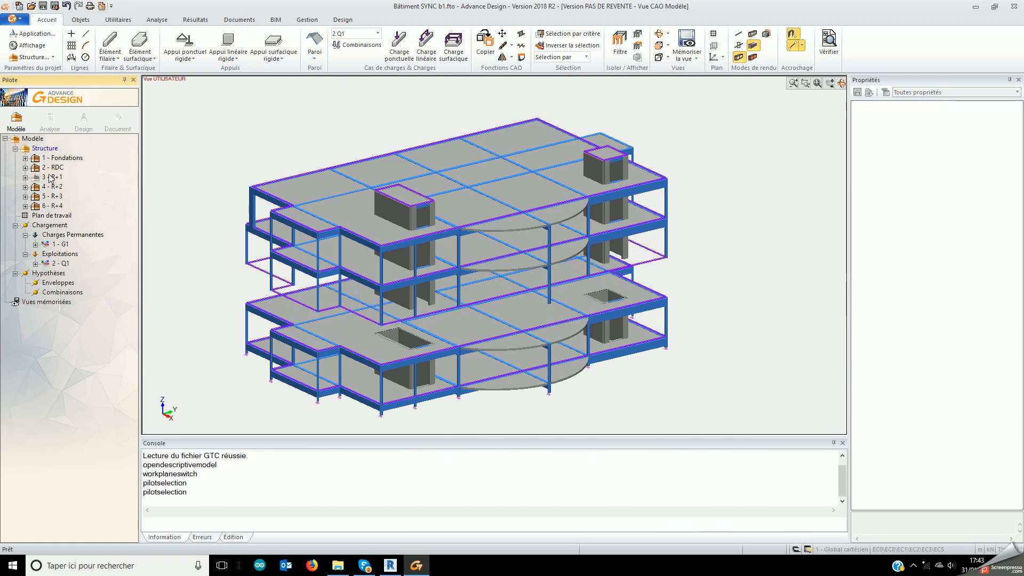
- Review load cases G1 and Q1, and apply automatic scaling to the load display
click(61, 246)
click(58, 264)
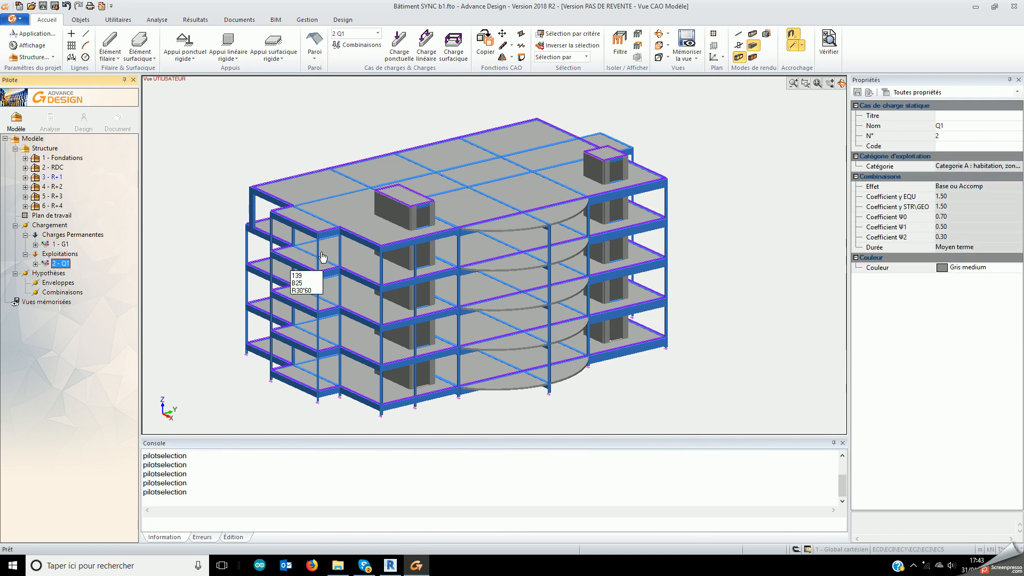
right_click(164, 284)
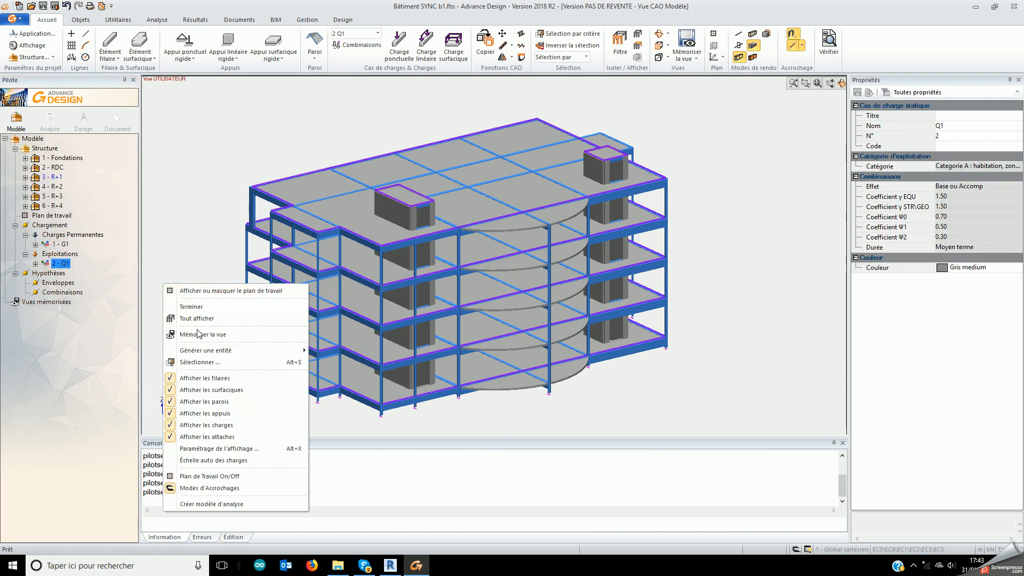
click(229, 461)
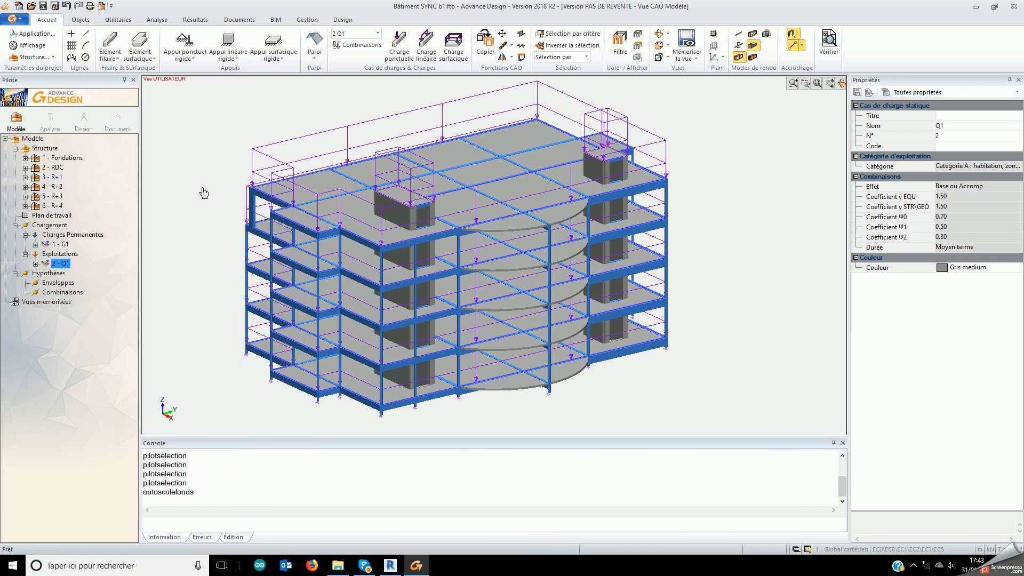
- Examine the material and section properties of the short end beam just below the roof, and clear the selection
scroll(224, 187, up, 3)
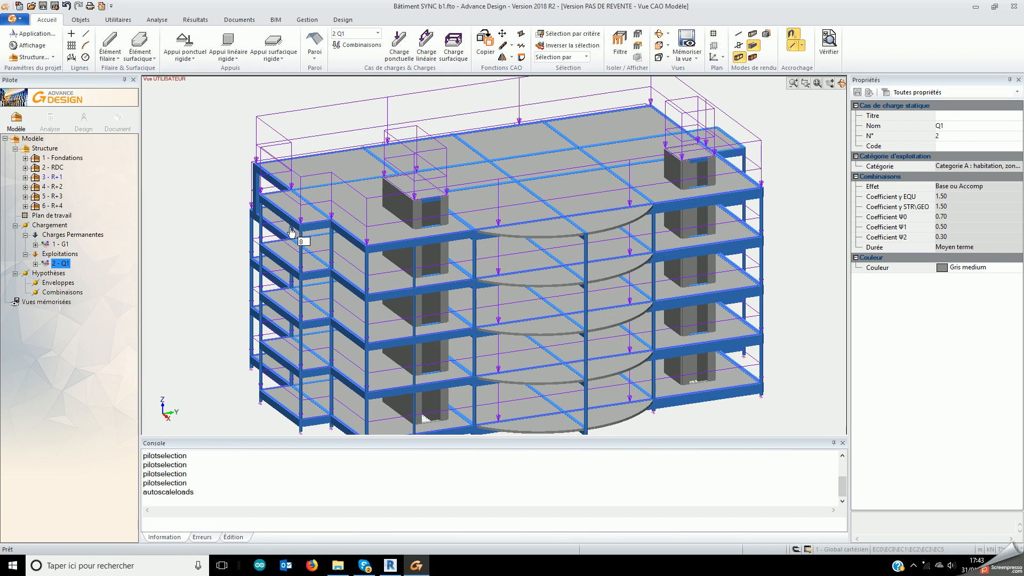
scroll(288, 226, up, 2)
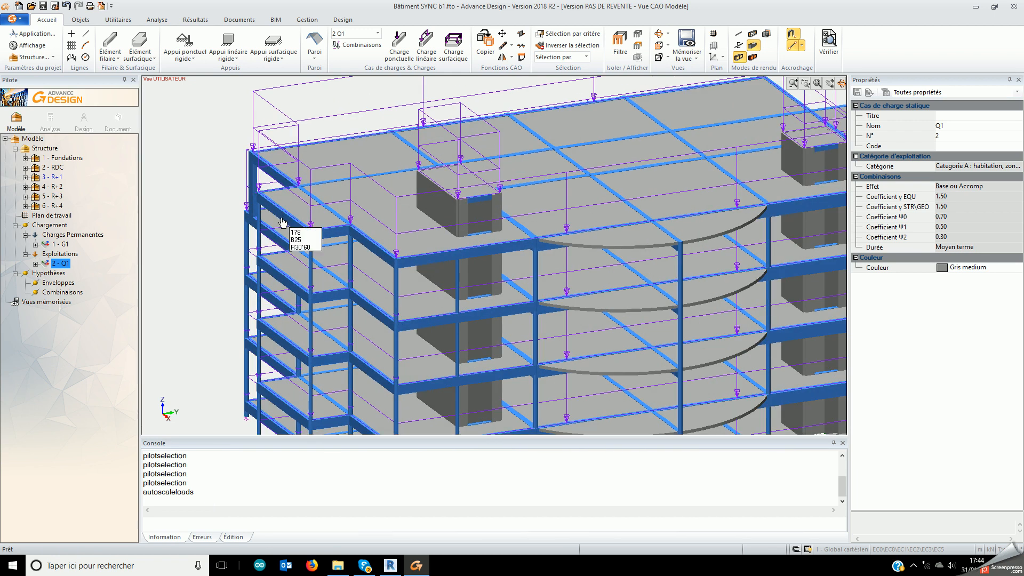
click(283, 222)
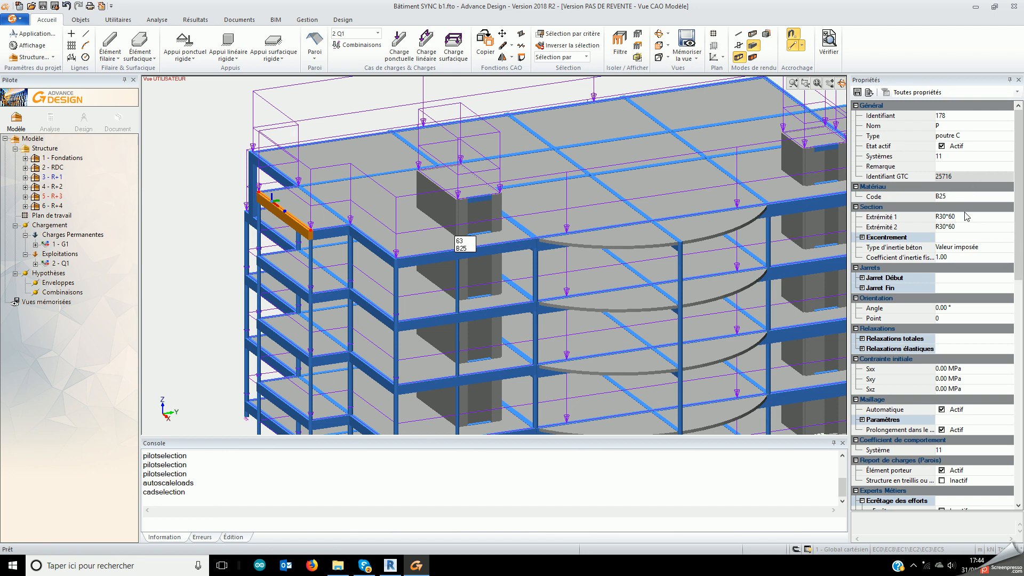
click(213, 199)
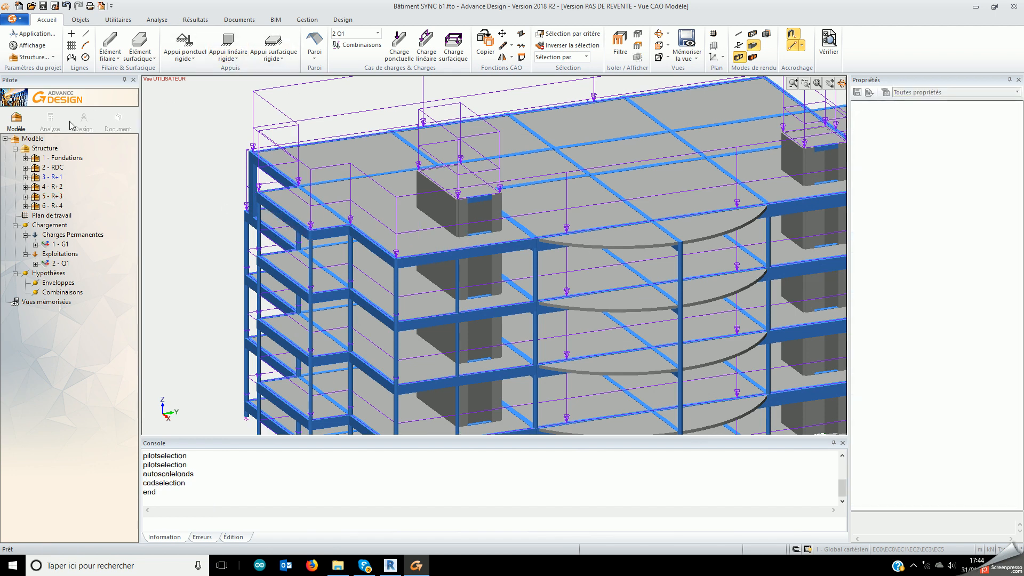
- Create a new analysis model, run the finite element calculation, and display the displacement results D for case G1
click(52, 122)
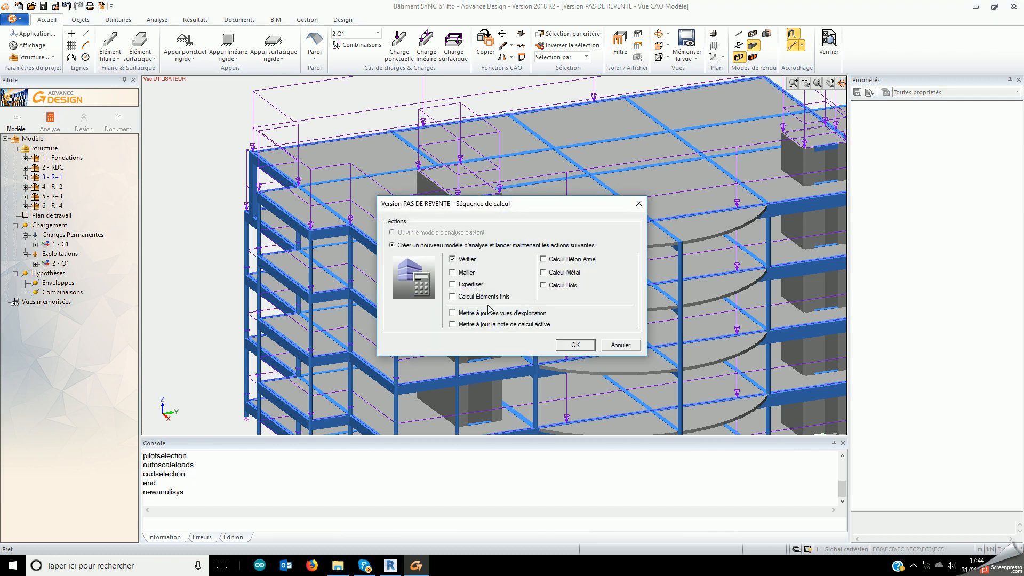
click(575, 344)
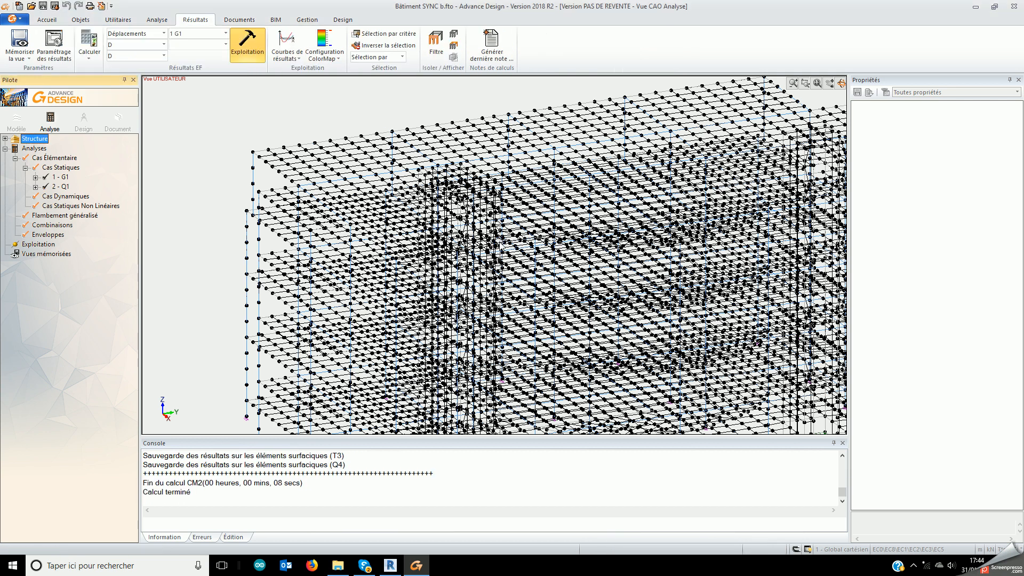
click(241, 51)
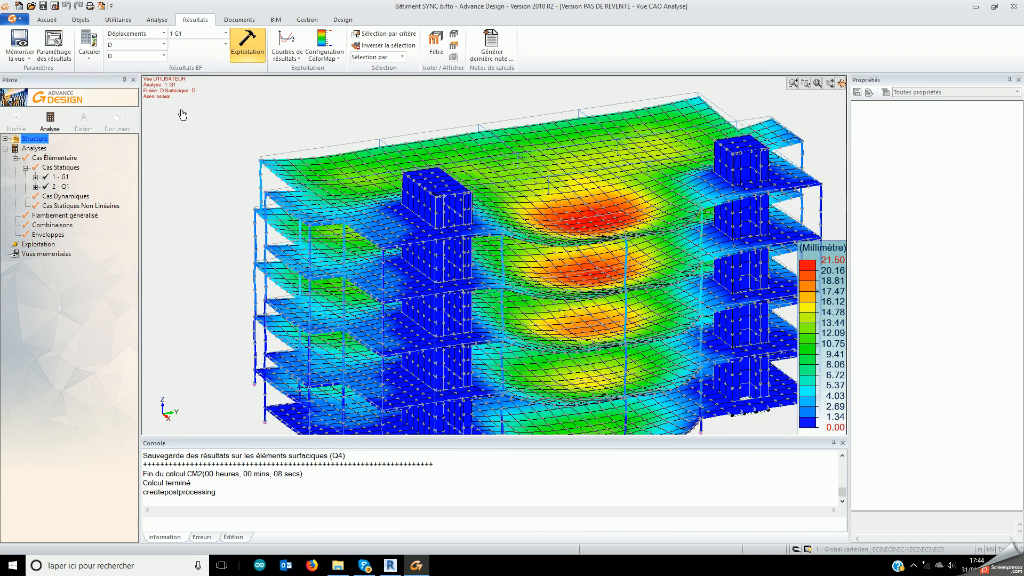
- Display the Fx forces on the linear elements for case G1, with no result on the surface elements
click(164, 34)
click(155, 55)
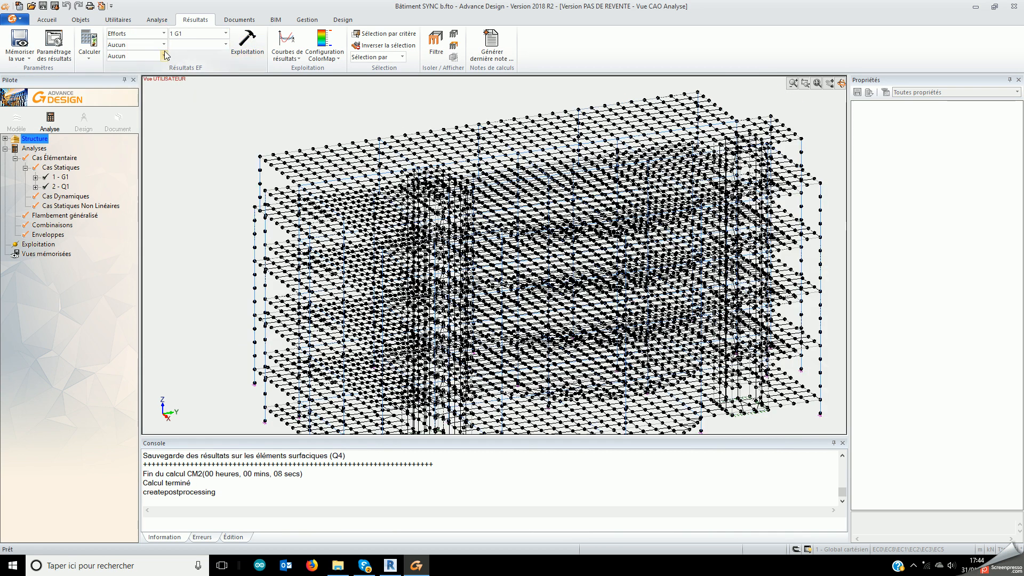
click(165, 46)
click(114, 58)
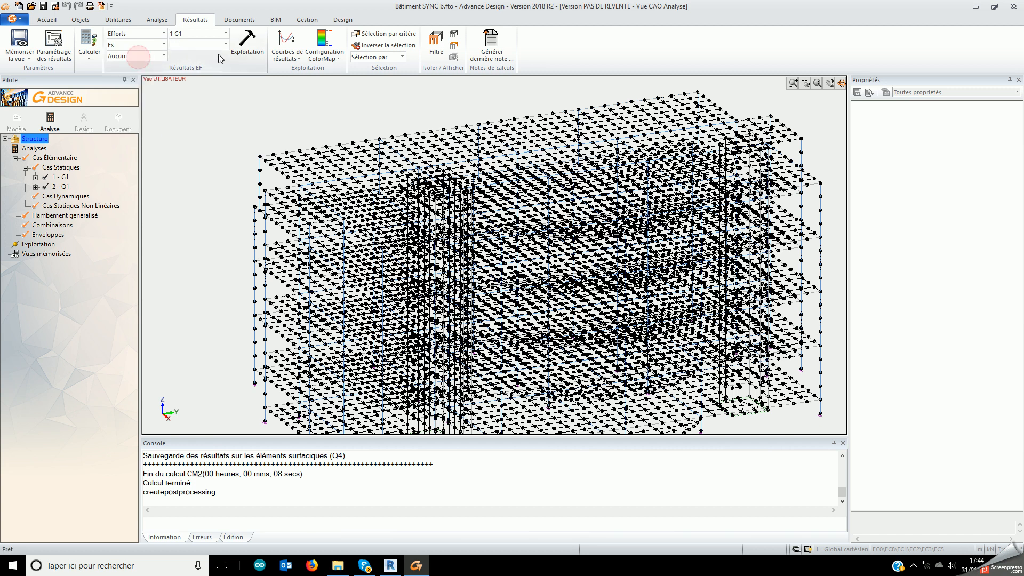
click(250, 50)
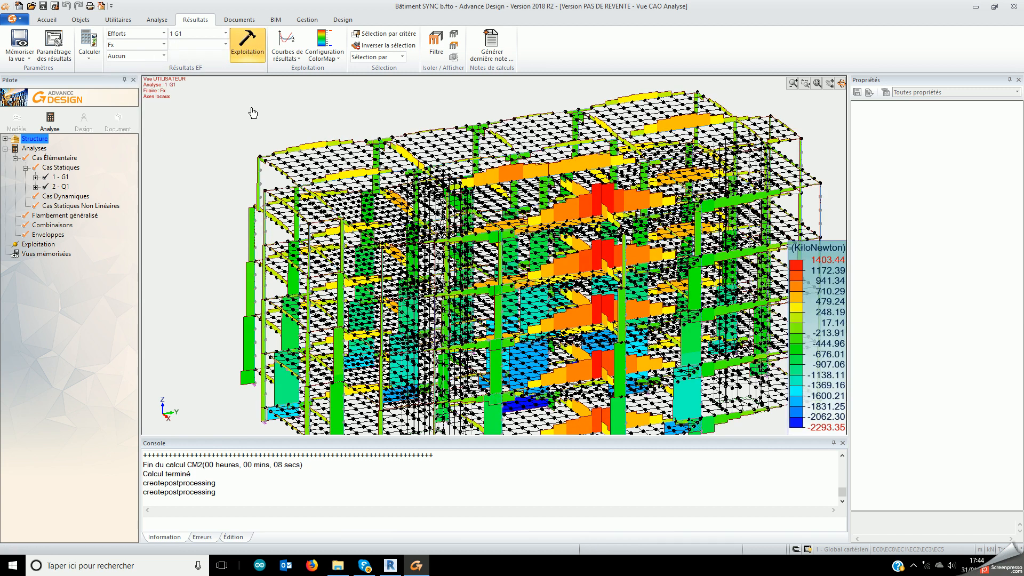
scroll(266, 171, up, 1)
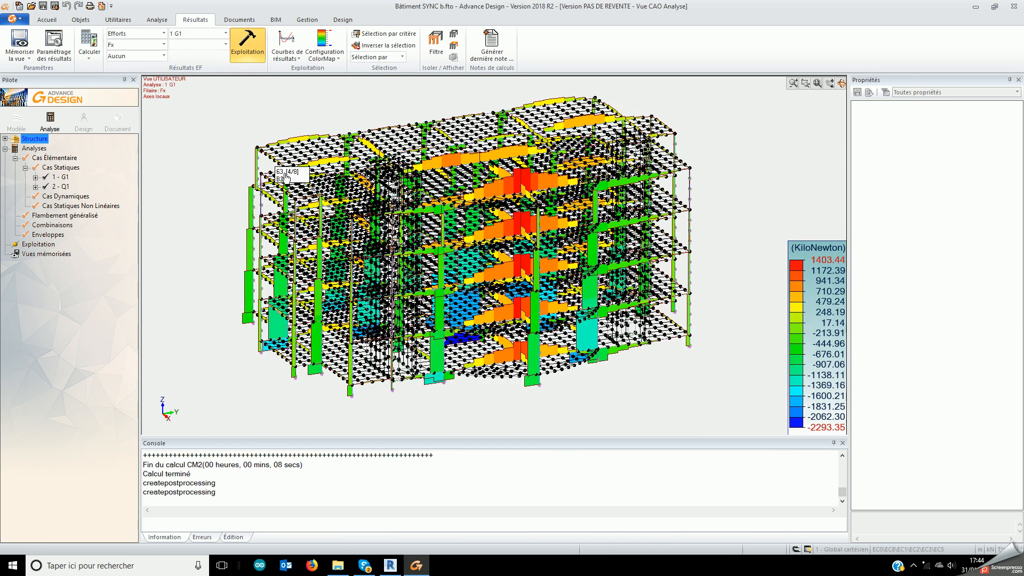
- Export the calculated model as a Graitec Exchange Archive, overwriting the existing file RETOUR AD 2018.gtcx
click(280, 23)
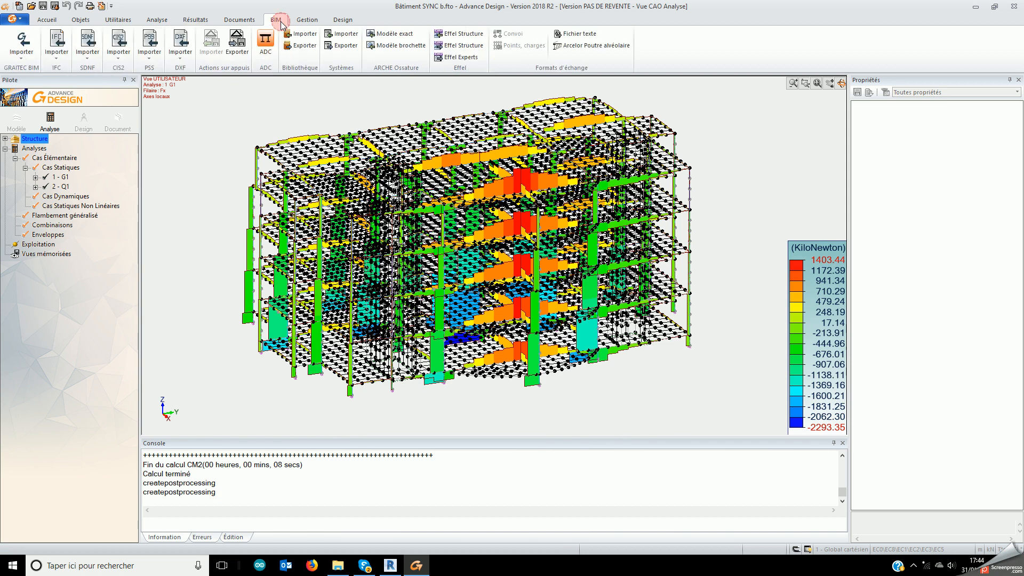
click(25, 57)
click(47, 103)
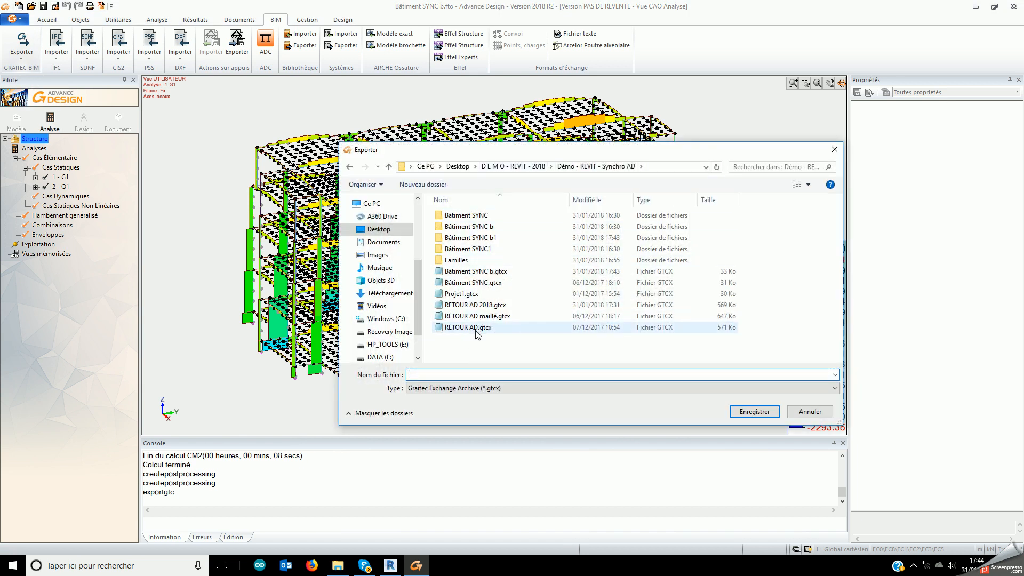
click(475, 305)
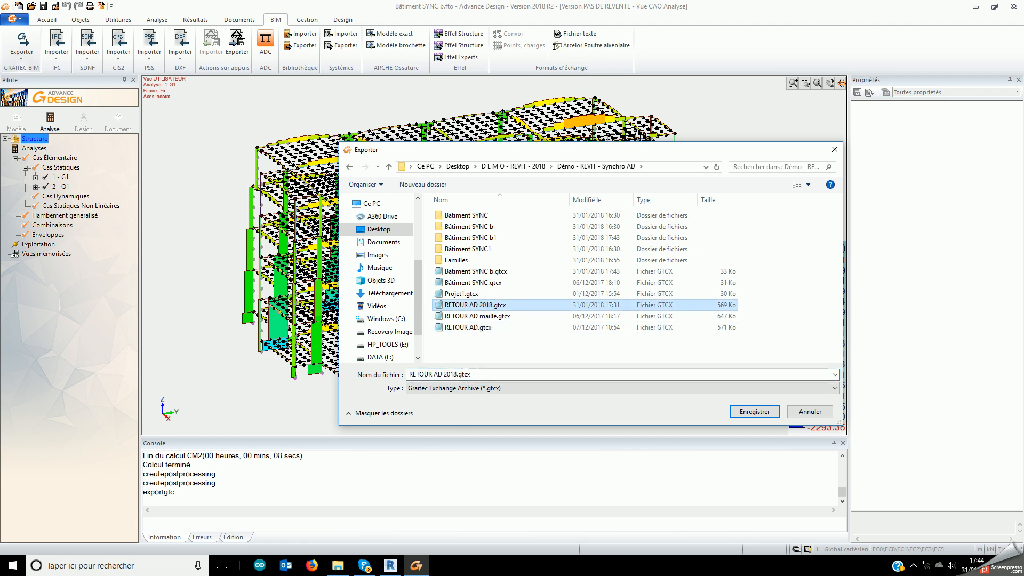
click(499, 375)
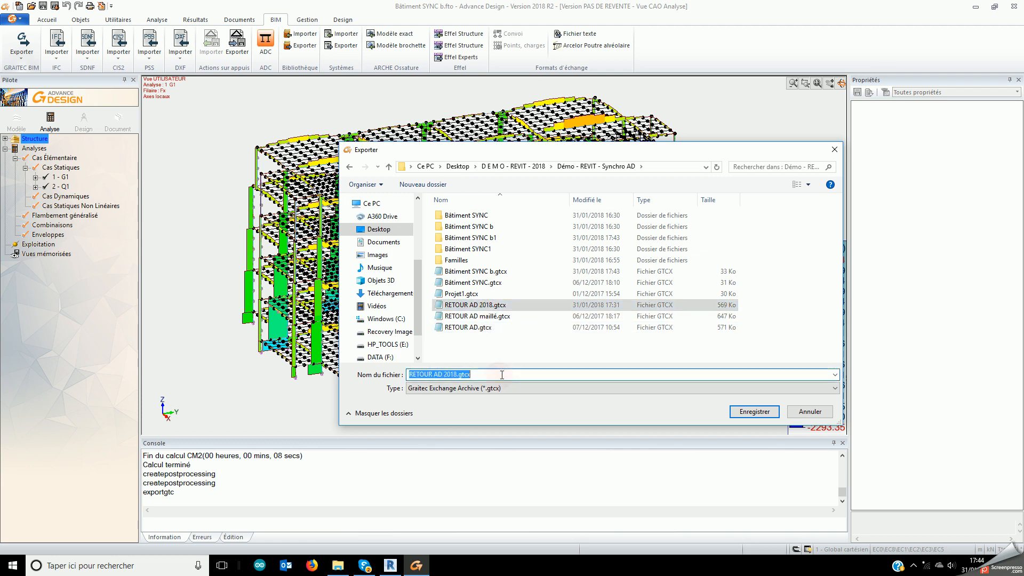
click(756, 412)
click(537, 284)
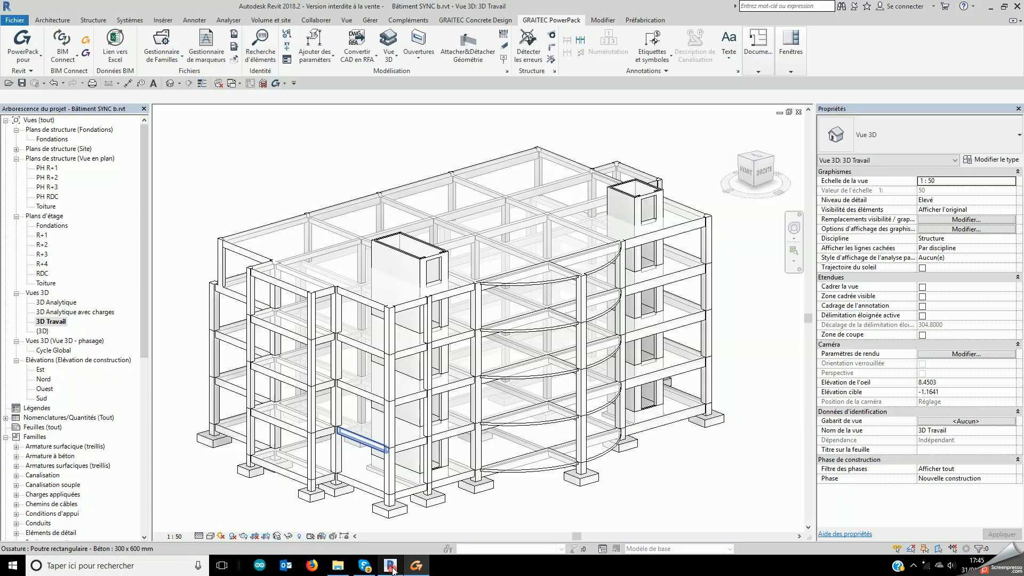
- Switch to Revit and start a BIM Connect synchronisation, declining new material mappings for all materials
click(386, 570)
shift+middle_drag(481, 425, 591, 397)
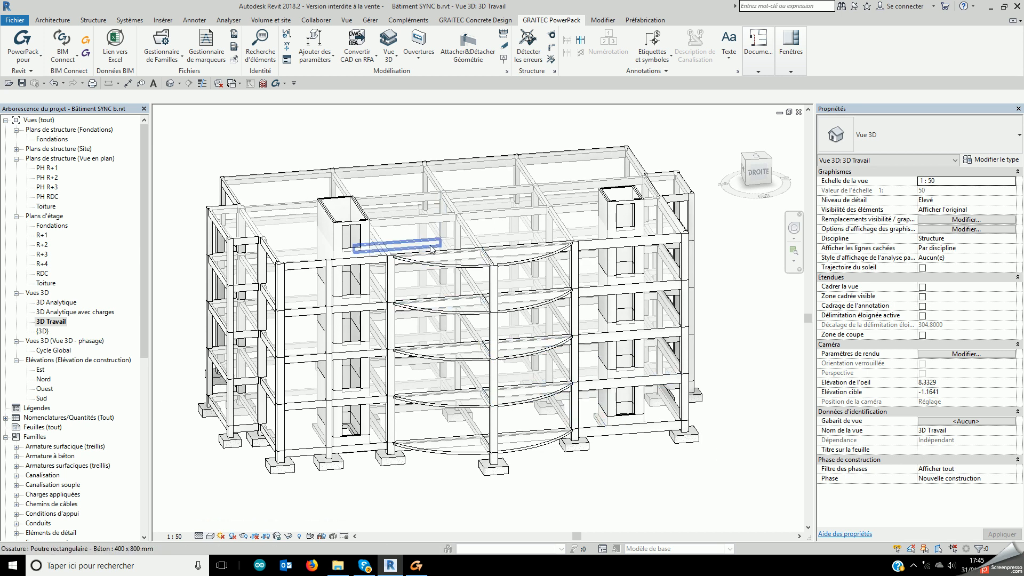
click(74, 57)
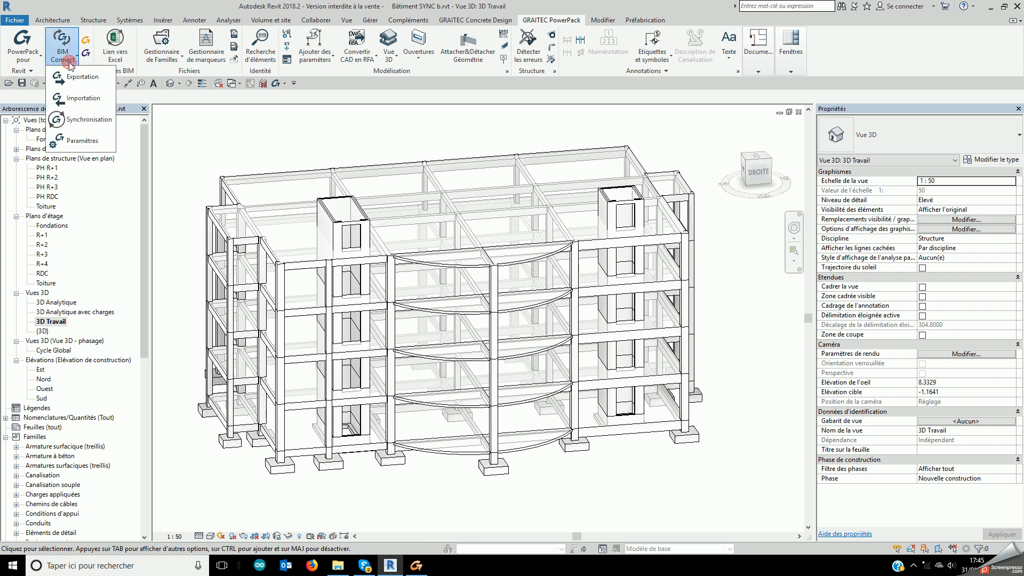
click(74, 123)
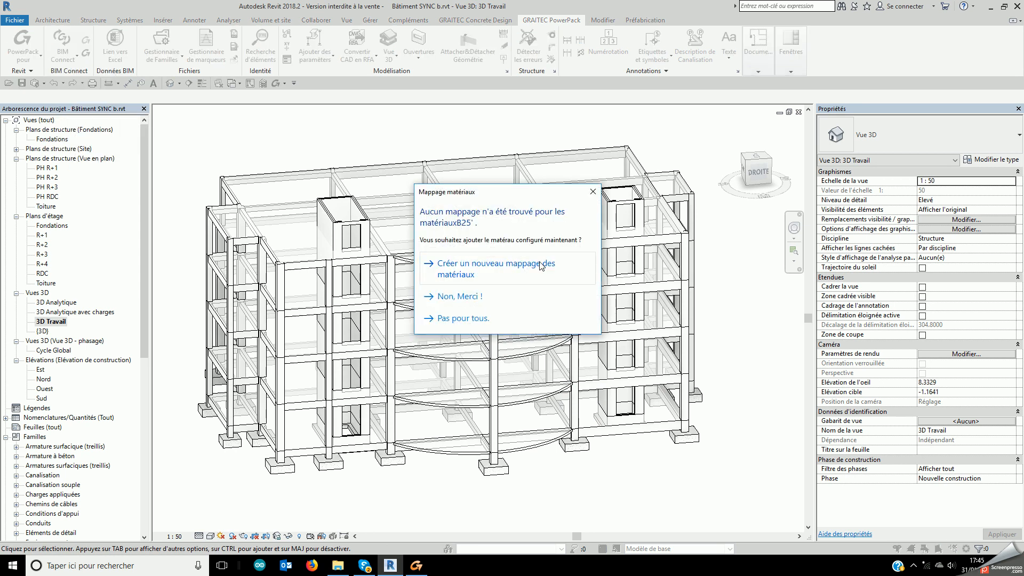
click(482, 317)
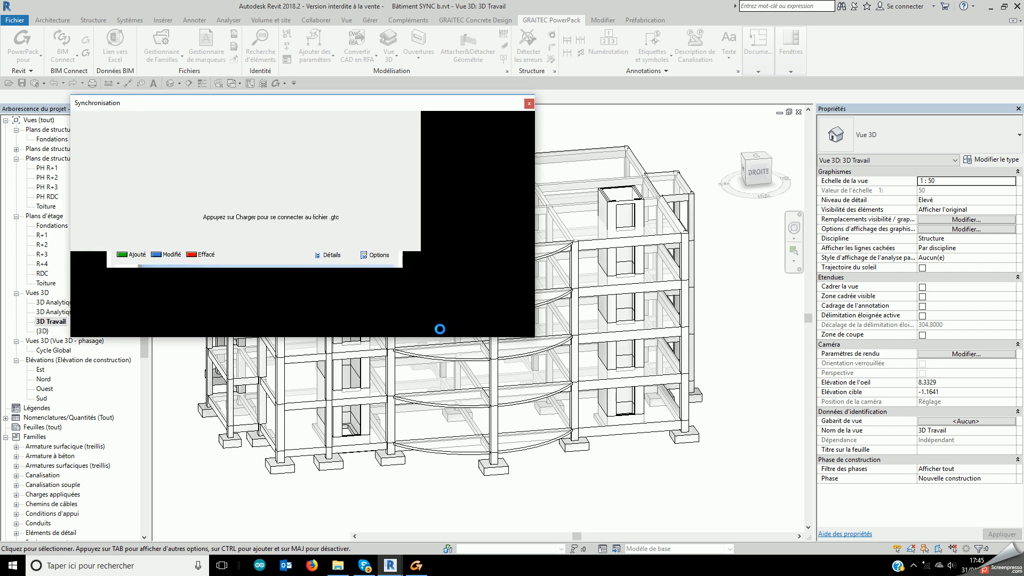
- Load the file RETOUR AD 2018.gtcx into the synchronisation
click(492, 156)
click(487, 306)
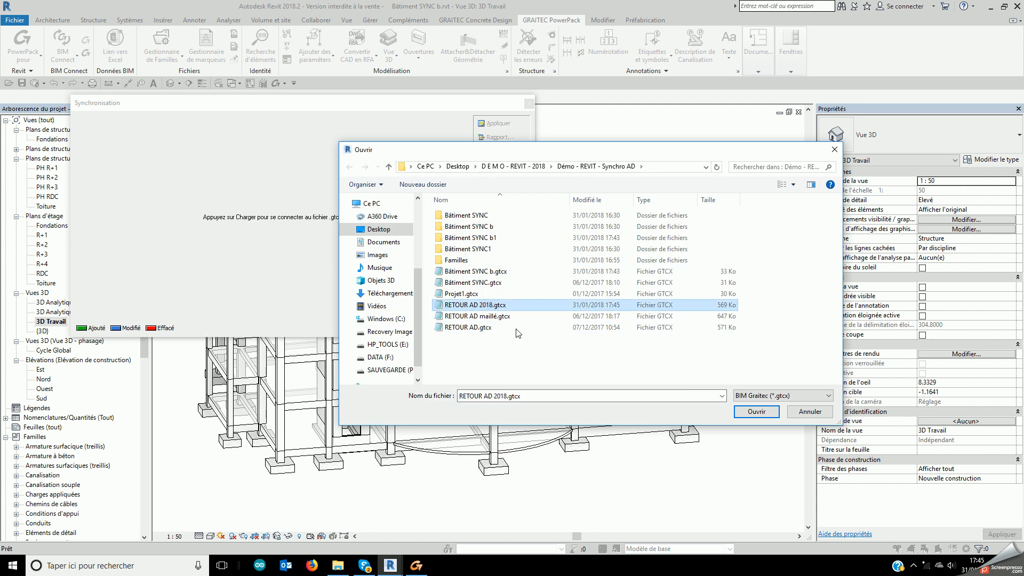
click(749, 413)
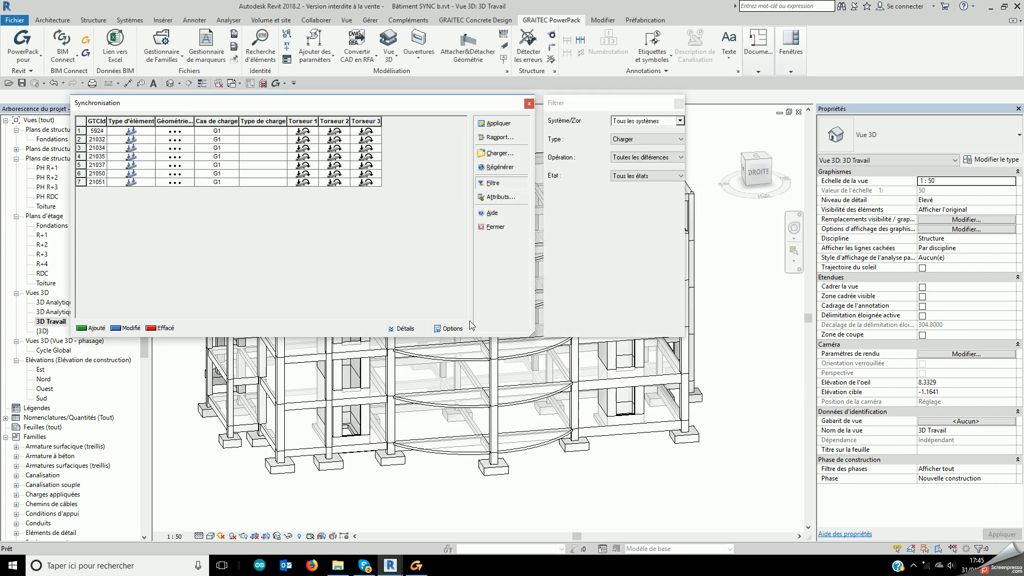
- Accept all the G1 load differences listed in the synchronisation under the Charger type filter
click(652, 137)
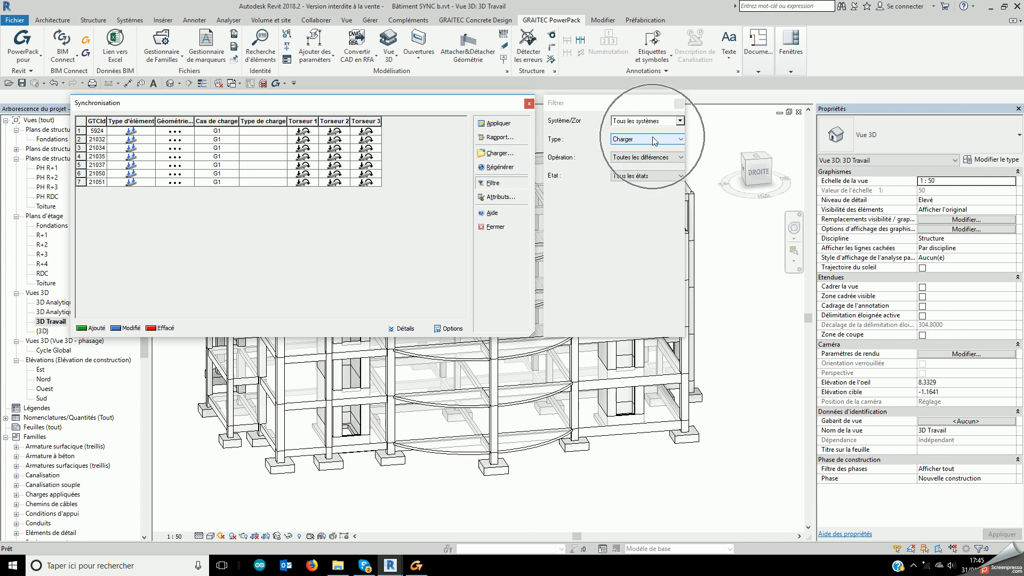
click(81, 122)
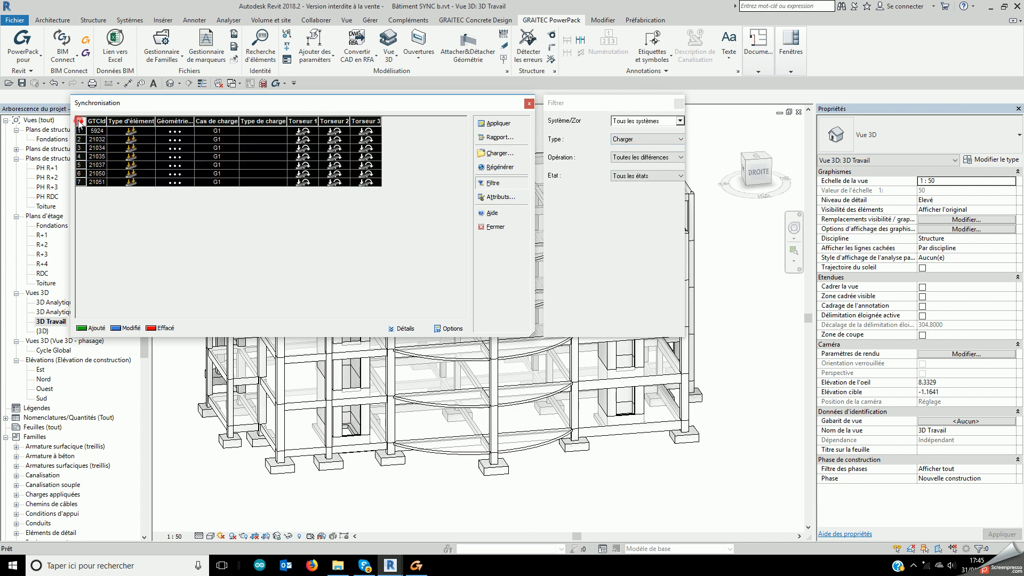
right_click(90, 136)
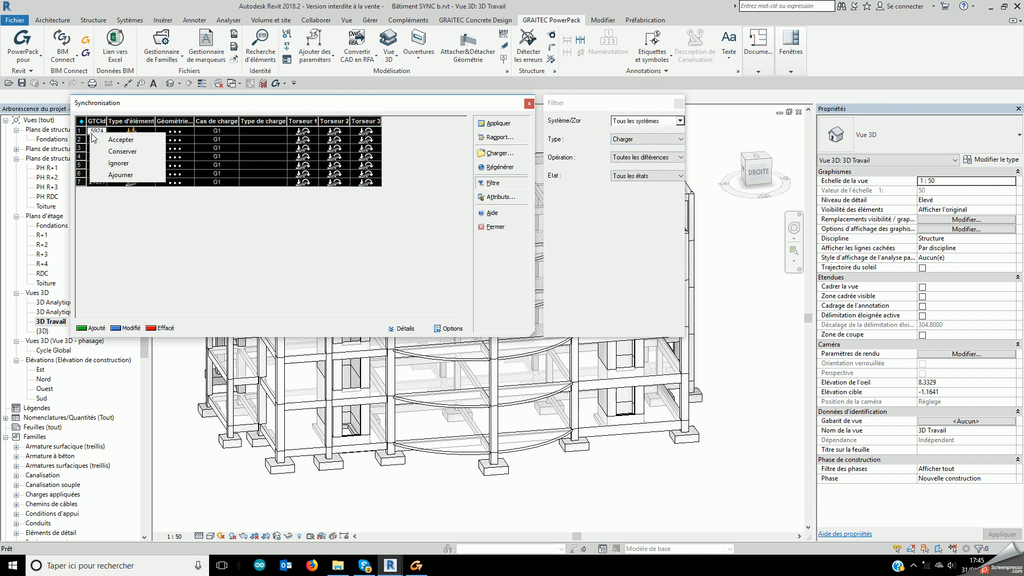
click(111, 142)
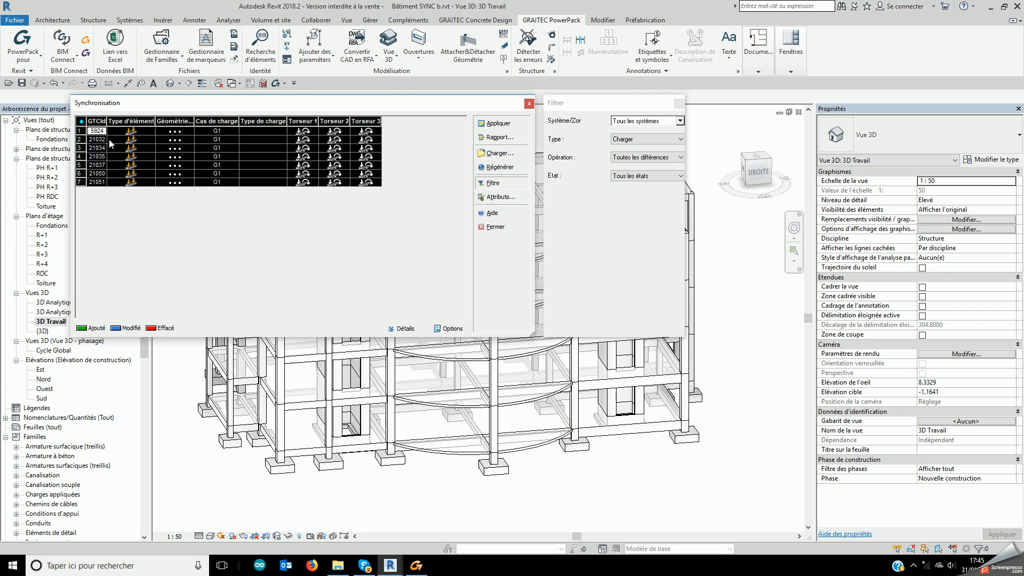
- Apply the synchronisation, save the modification report as Bâtiment SYNC b_31_January_2018_17_45.doc, and close the synchronisation
click(493, 124)
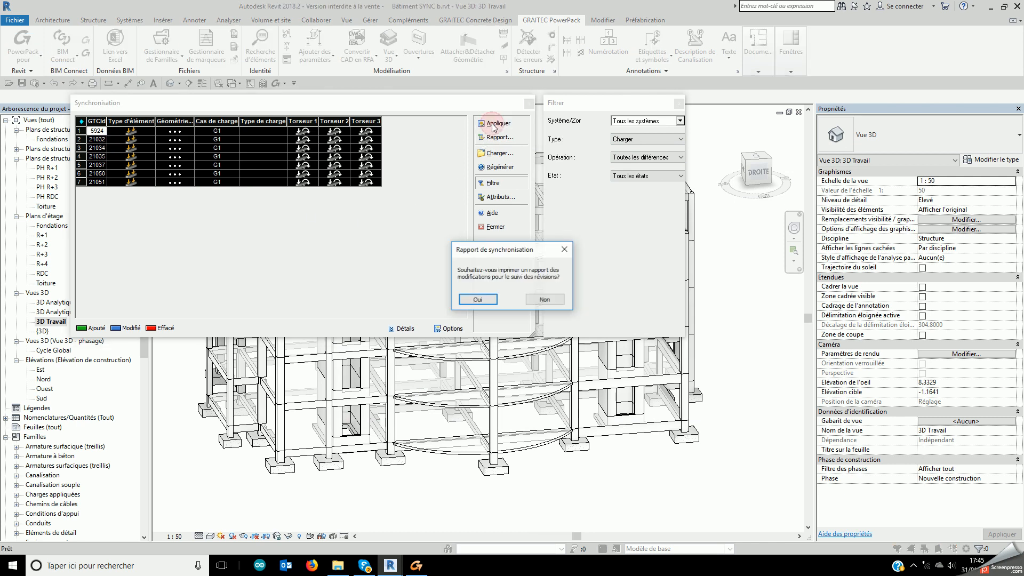
click(477, 301)
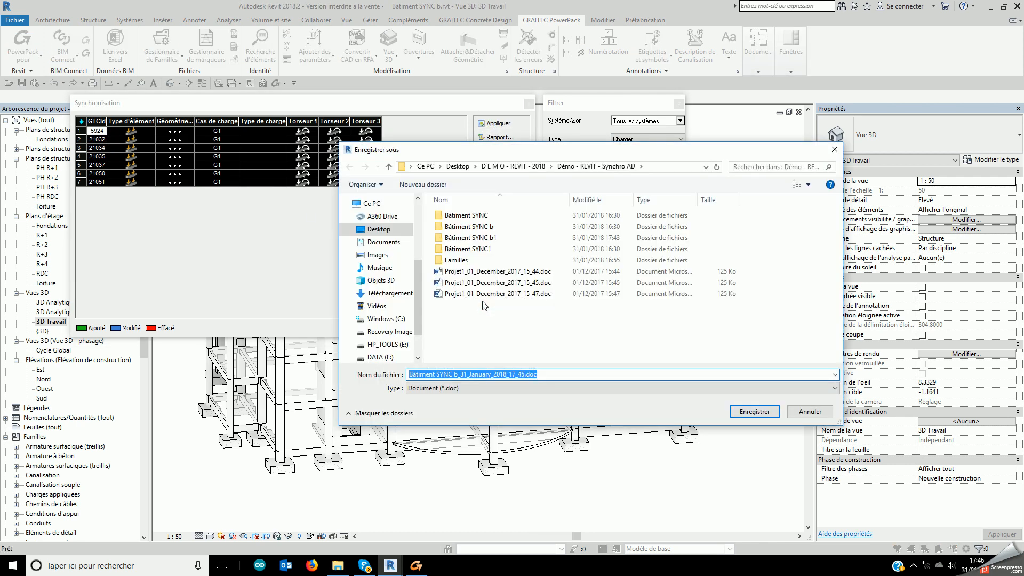
click(753, 412)
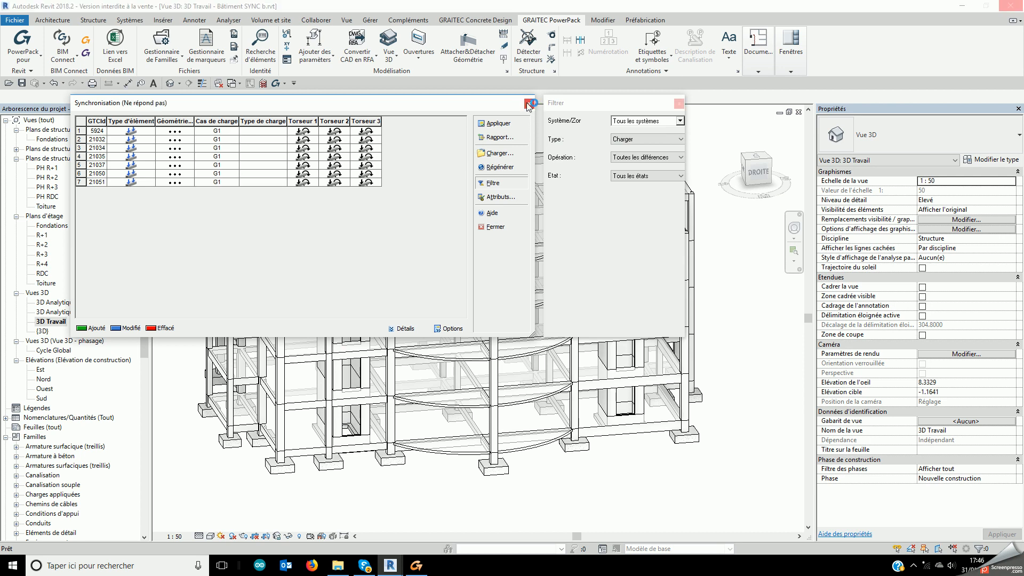
click(528, 105)
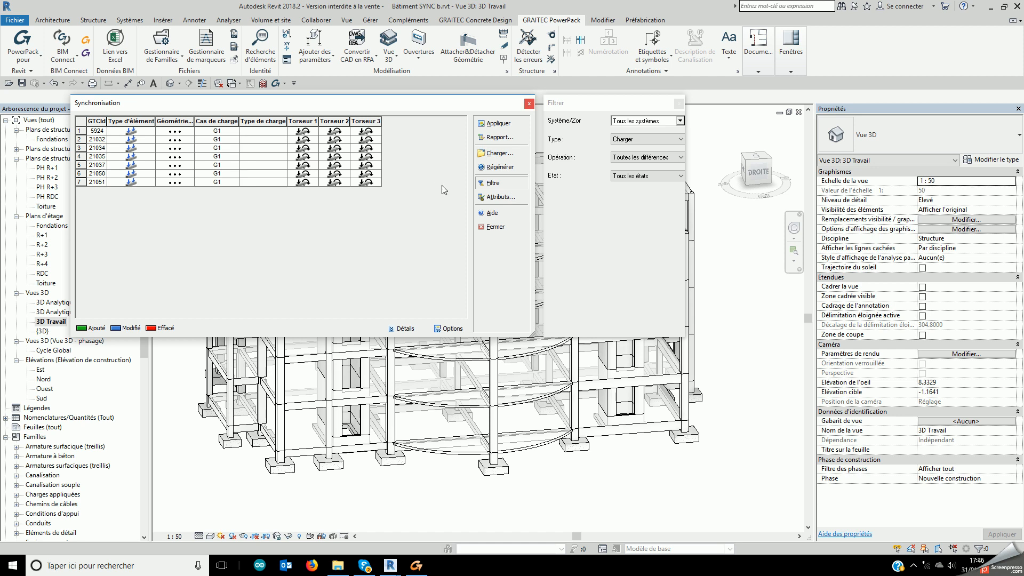
click(529, 103)
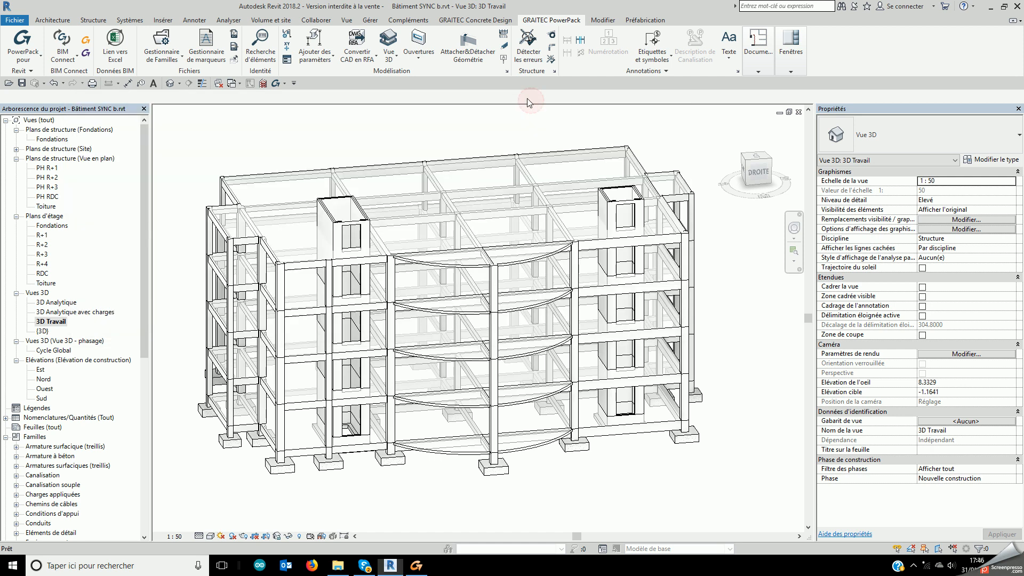
- Open the 3D Analytique avec charges view and examine the properties of one of the surface loads on a floor
double_click(68, 304)
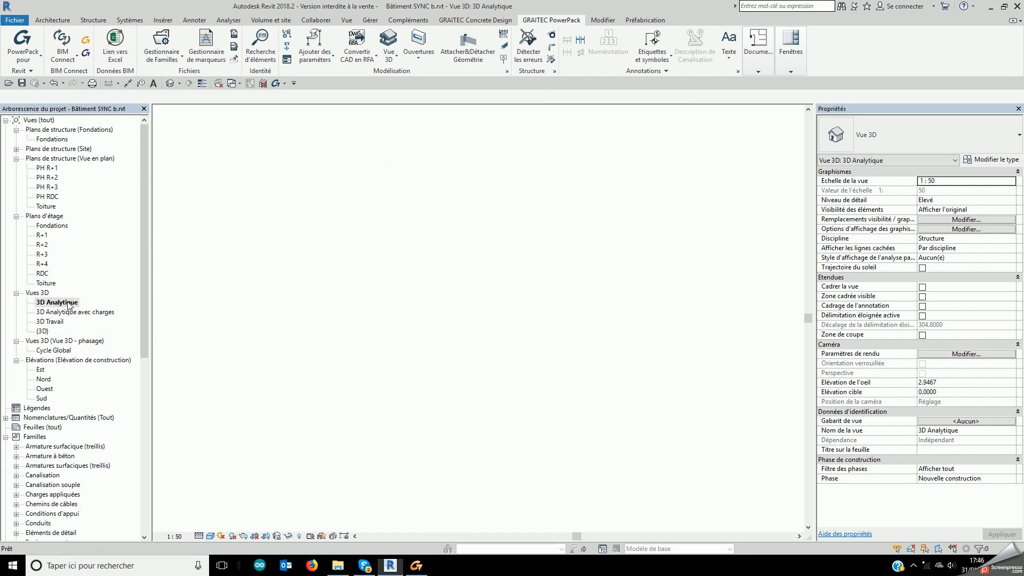
click(89, 314)
double_click(89, 316)
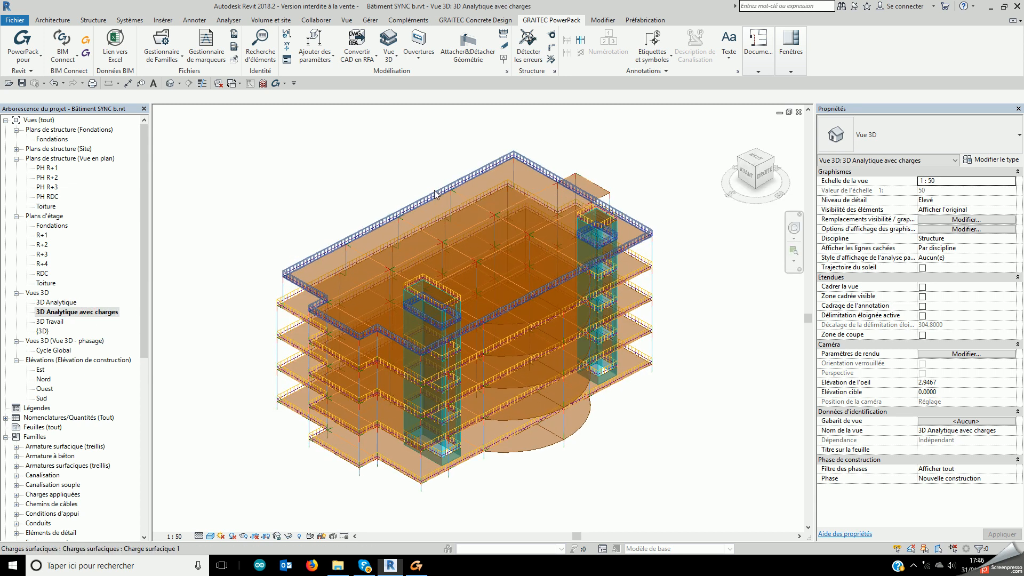
click(585, 216)
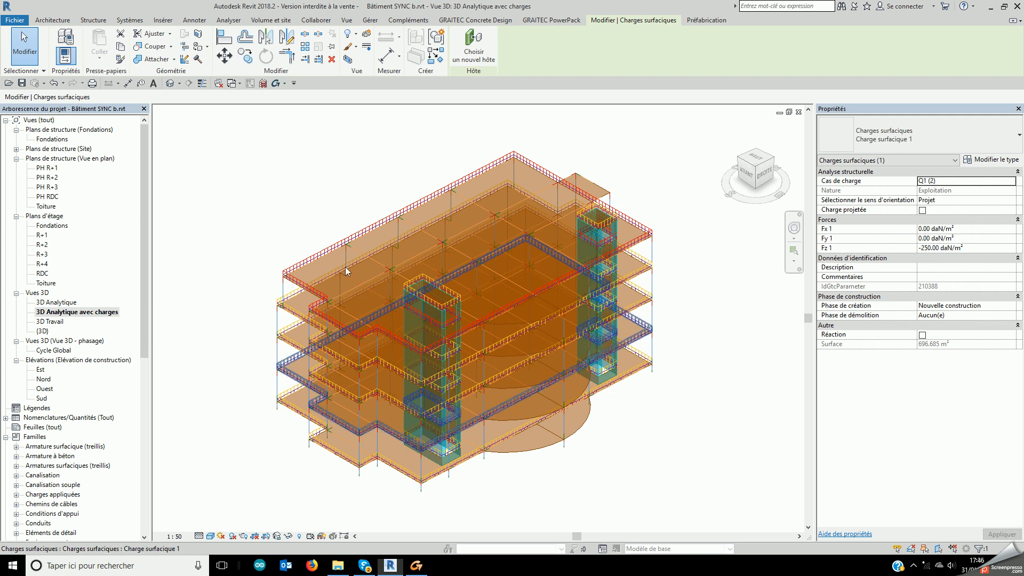
- Return to the 3D Analytique view and check the imported Advance Design result package in the results manager
double_click(65, 303)
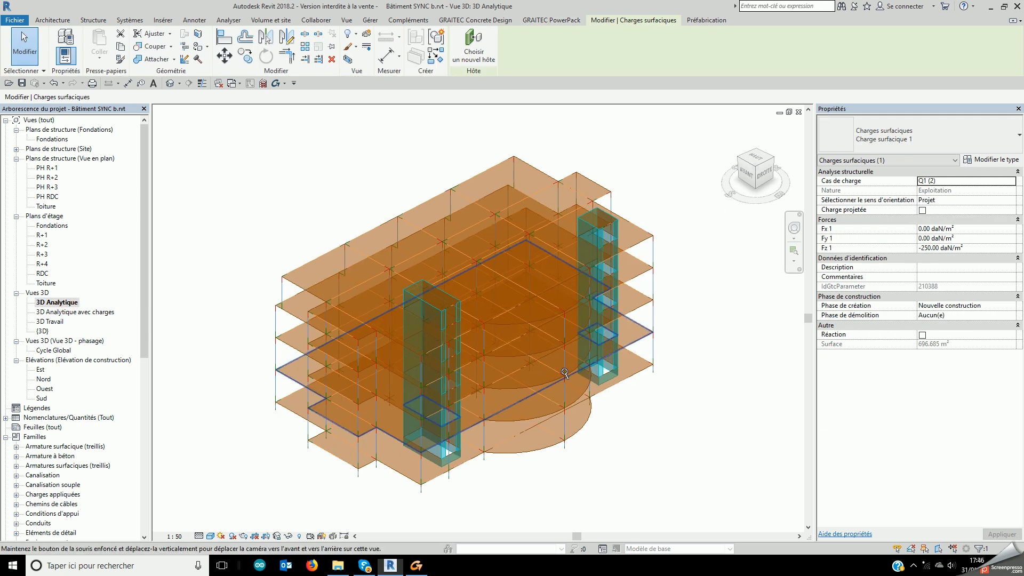
shift+middle_drag(607, 413, 541, 376)
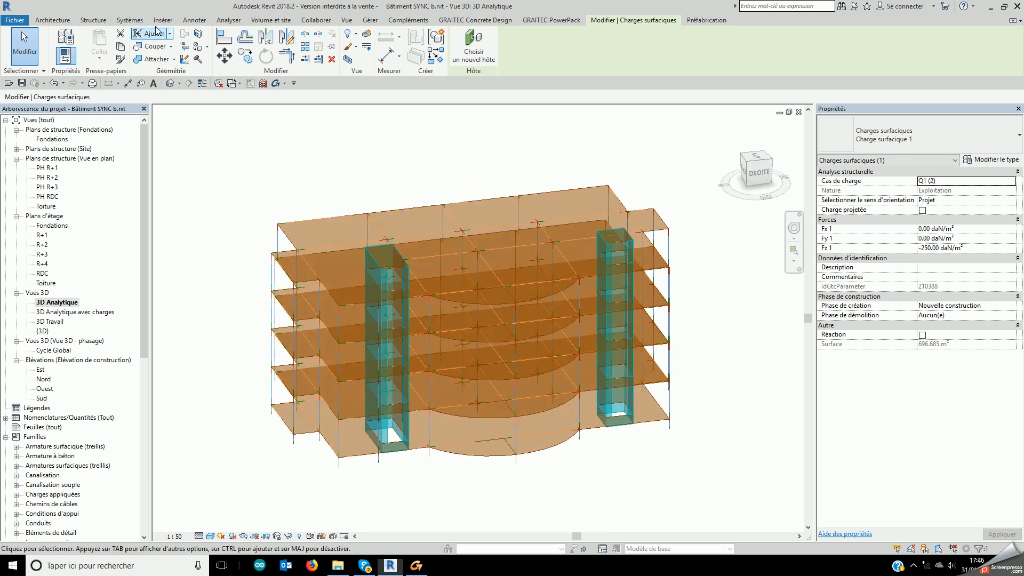
click(228, 21)
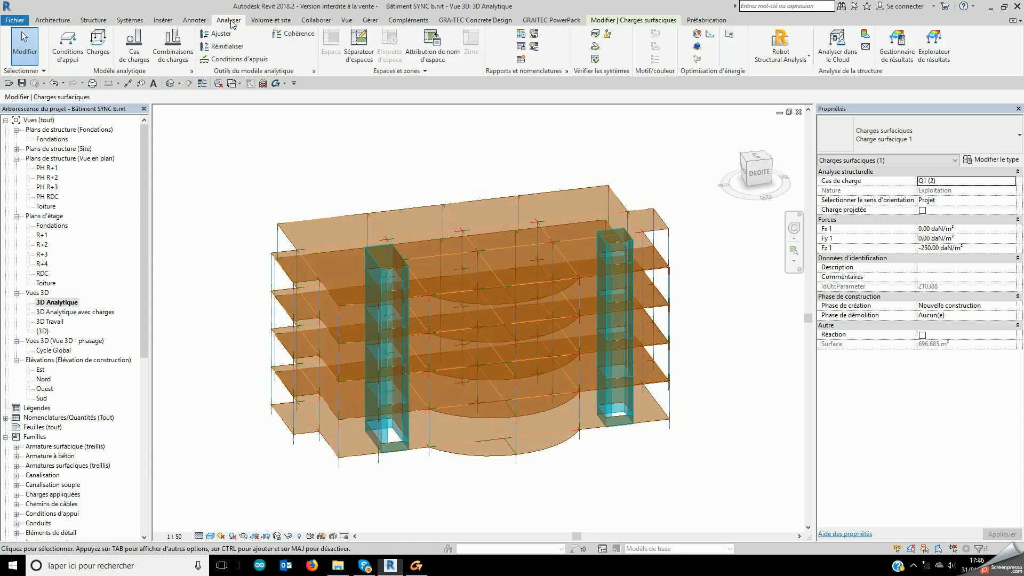
click(897, 47)
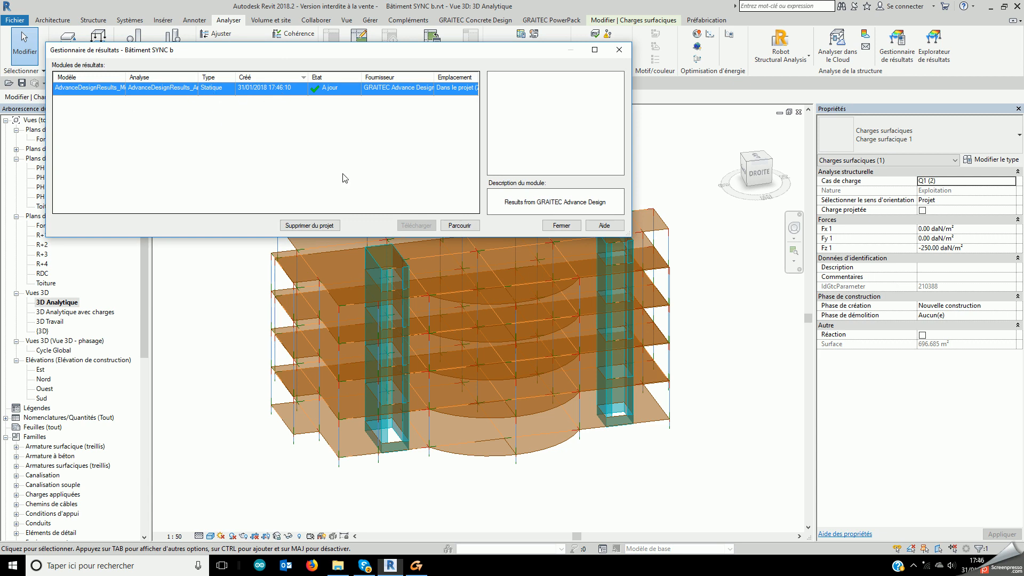
click(561, 226)
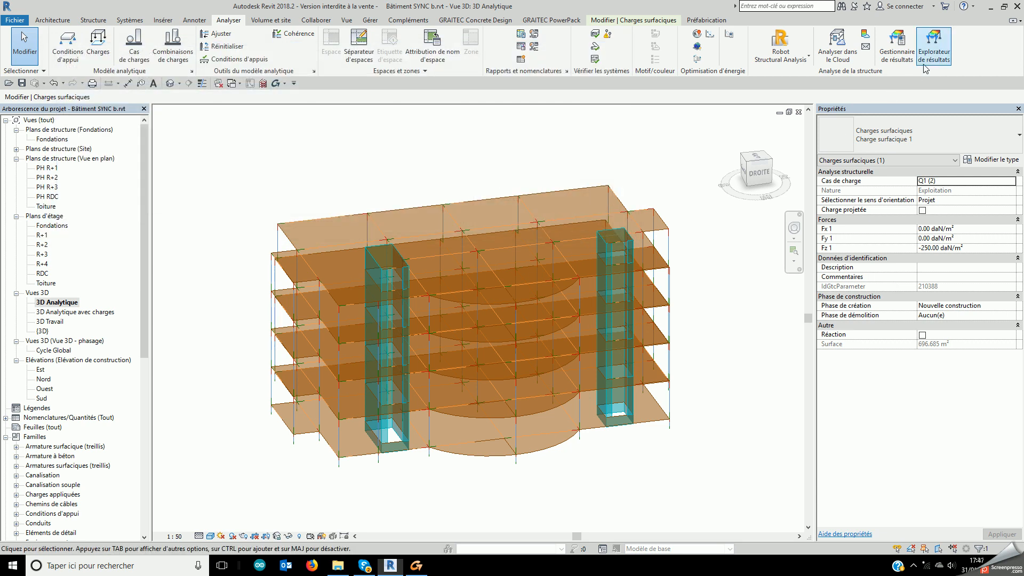
- Display the My moments on the bars for load case G1 with the results explorer, inspect the diagrams, and close the explorer
click(934, 45)
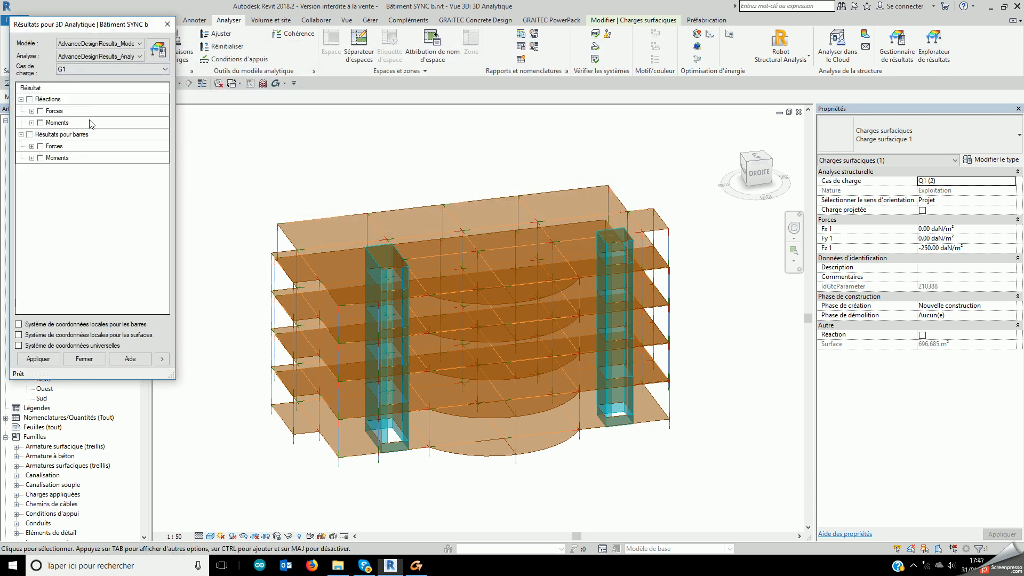
drag(106, 24, 140, 19)
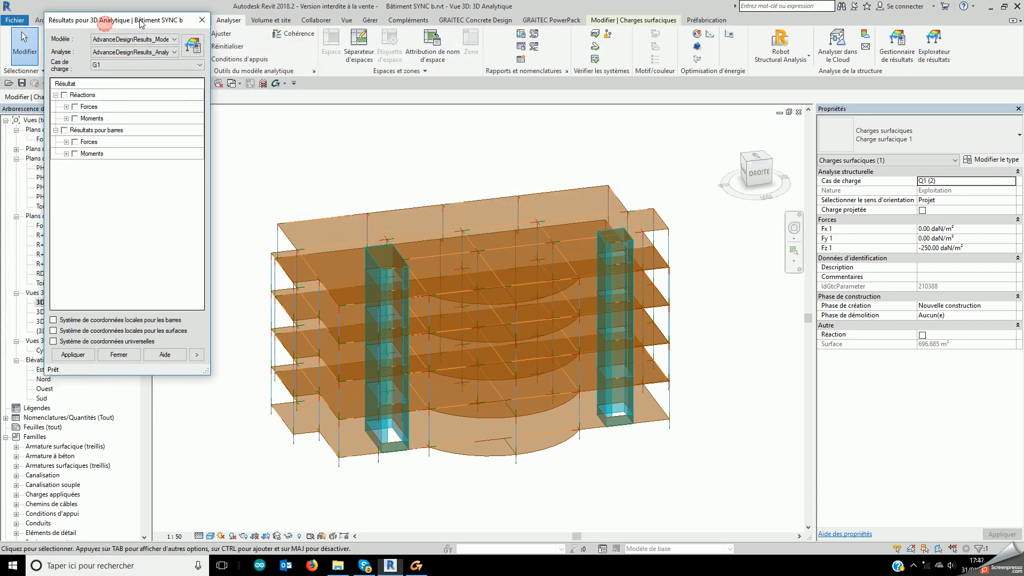
click(66, 152)
click(86, 176)
click(78, 353)
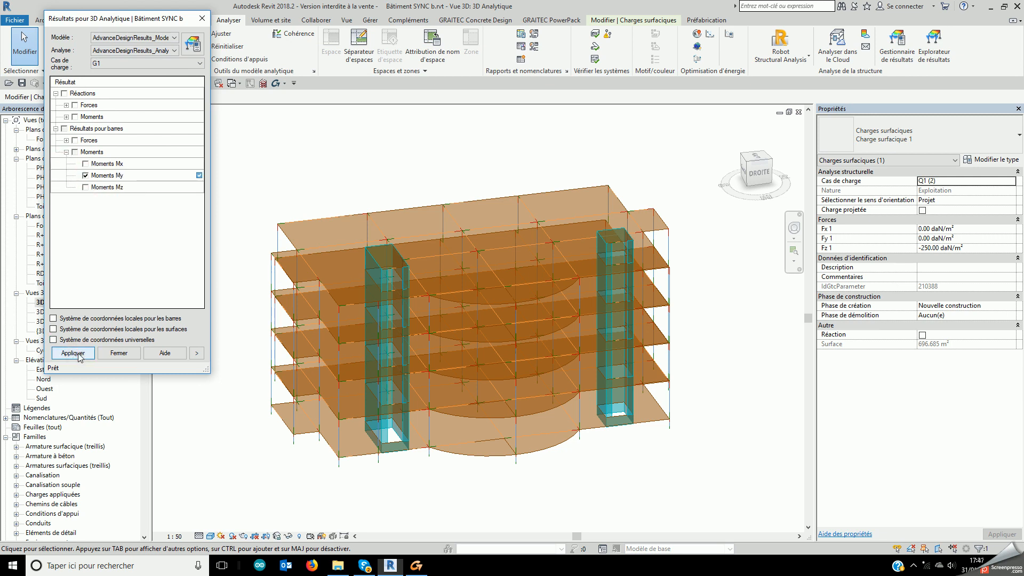
click(149, 64)
click(150, 69)
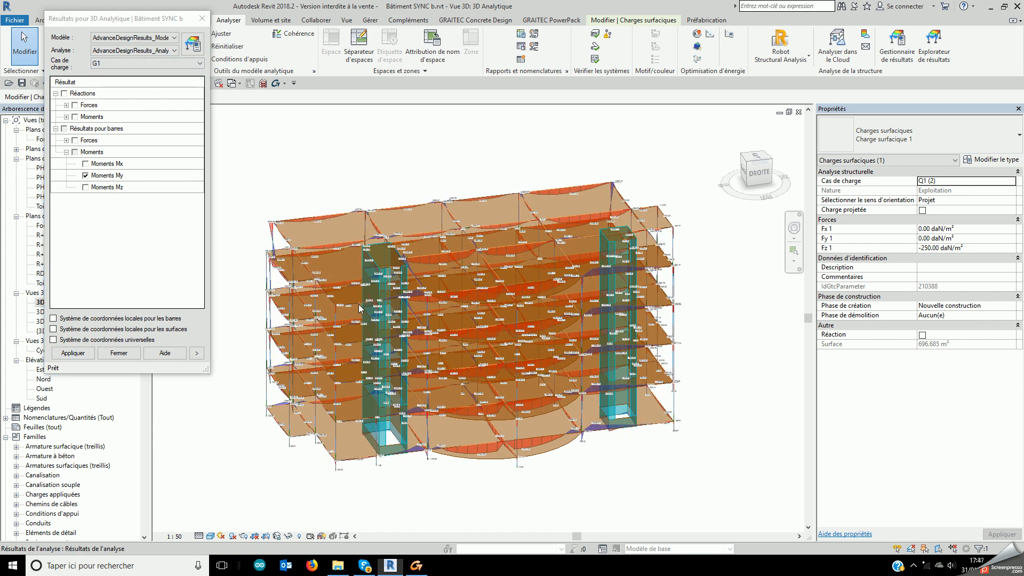
scroll(372, 397, up, 8)
scroll(353, 260, down, 8)
scroll(367, 269, up, 1)
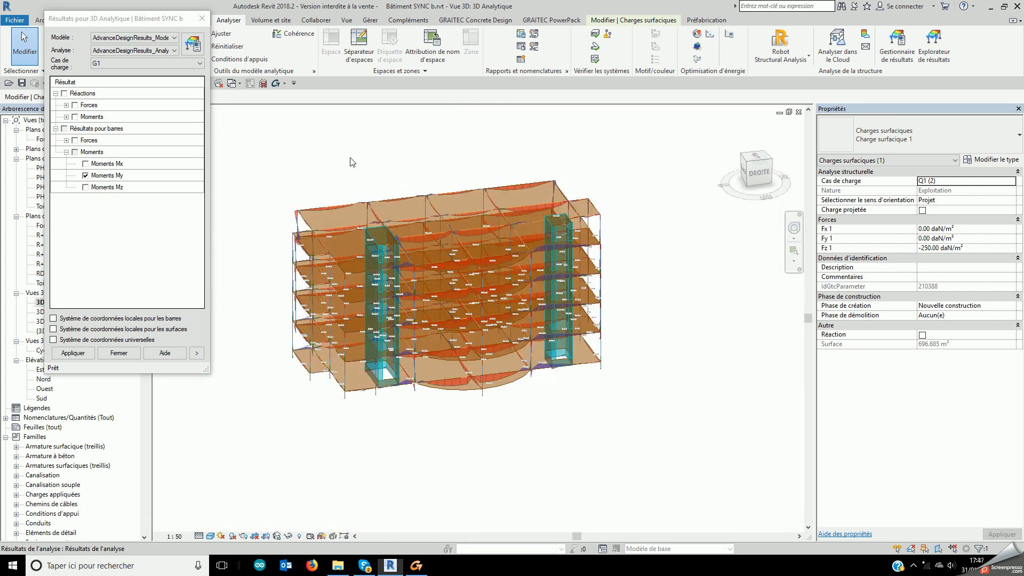
click(202, 19)
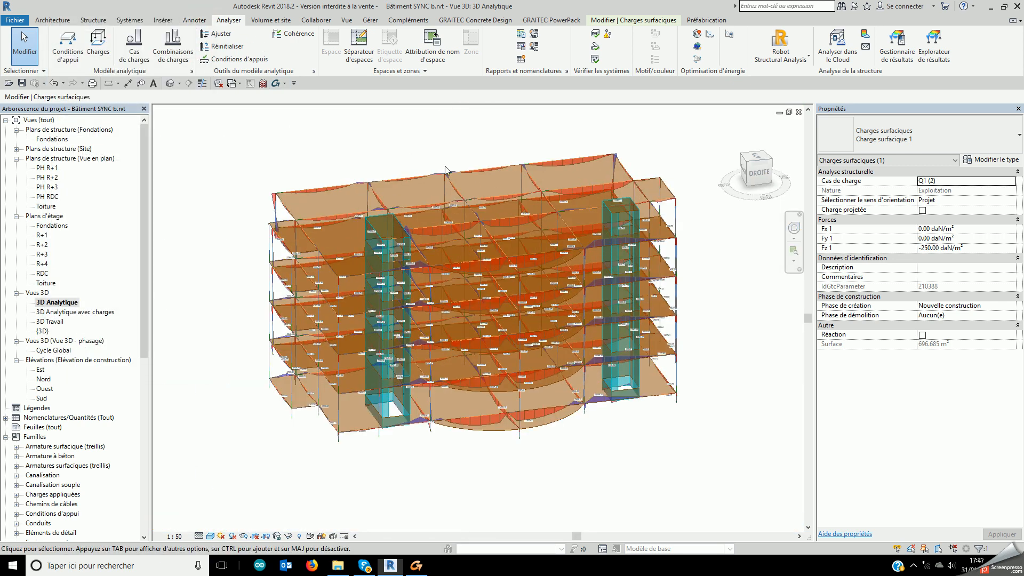
- Import the analysis results into the concrete design project with the option Importer les résultats MEF de Revit
click(496, 21)
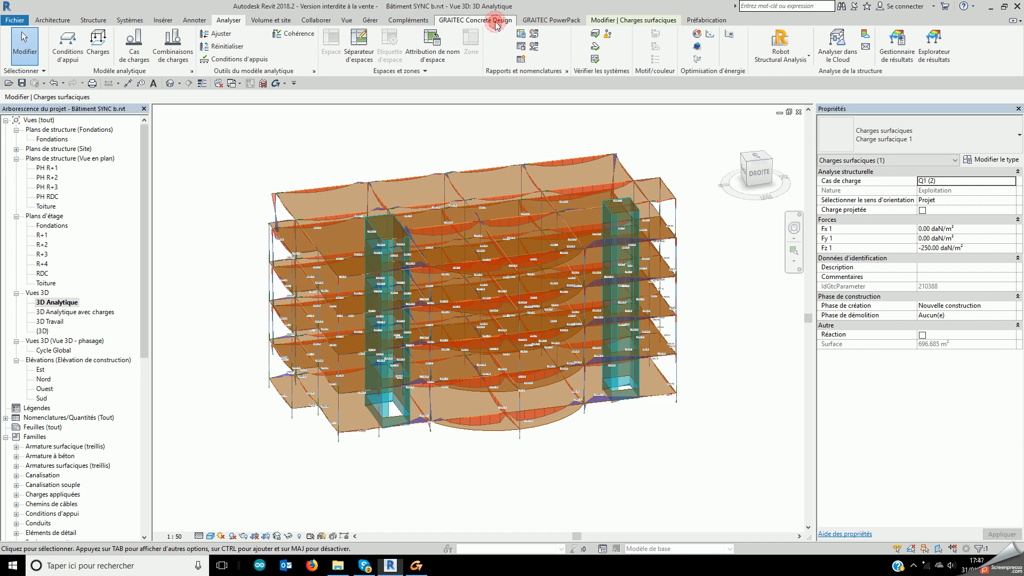
click(331, 63)
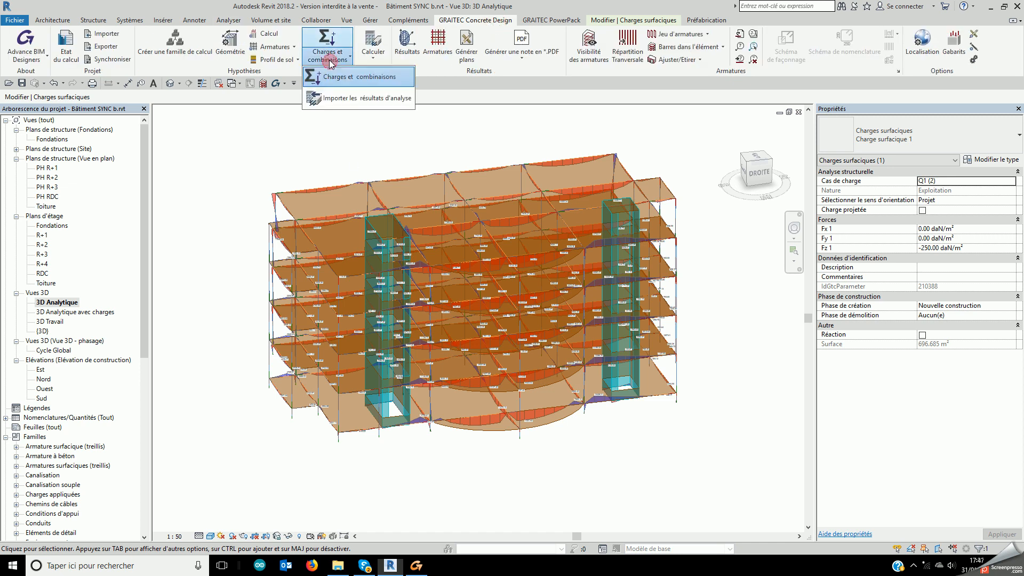
click(353, 99)
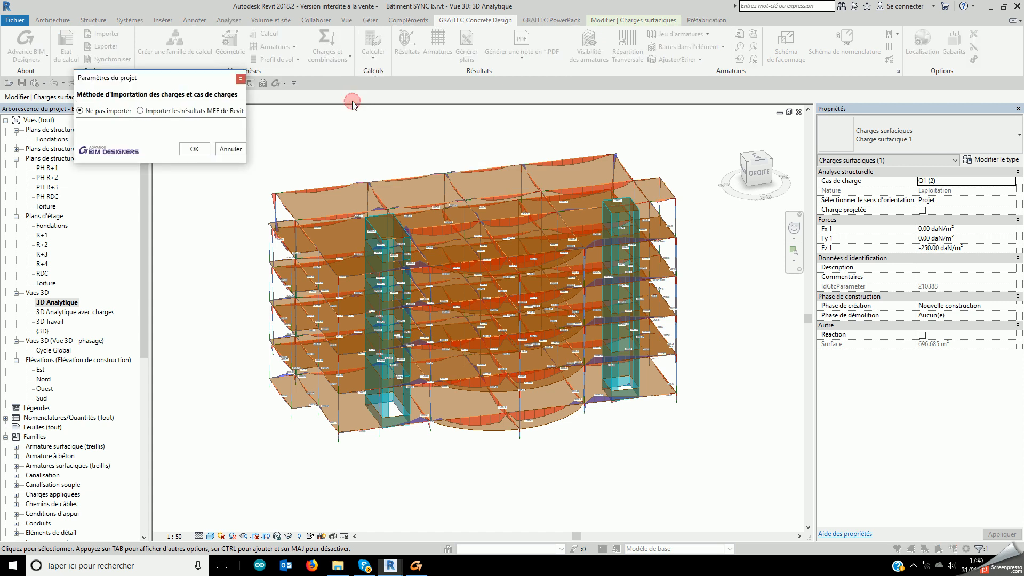
click(146, 113)
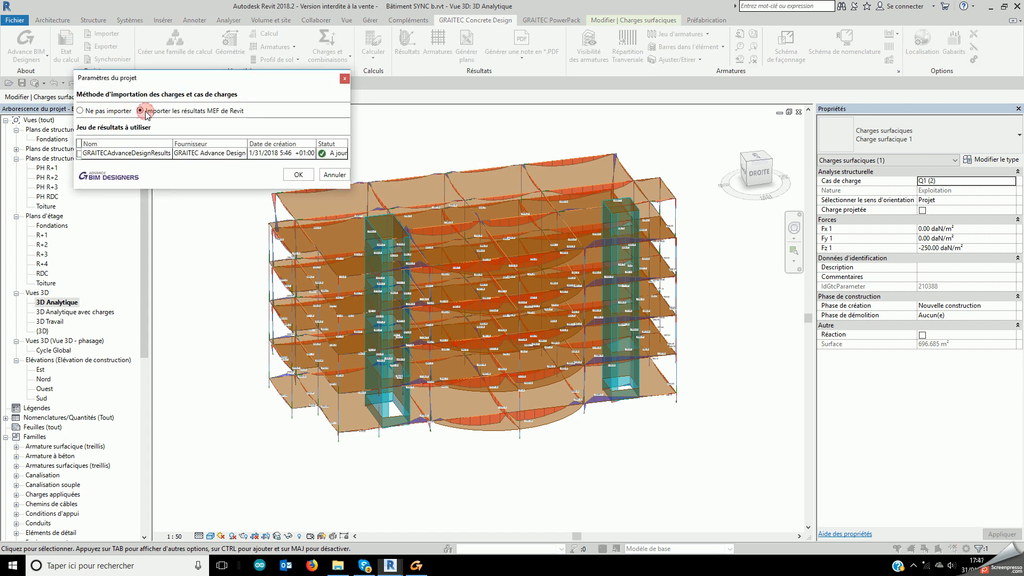
click(300, 175)
click(247, 160)
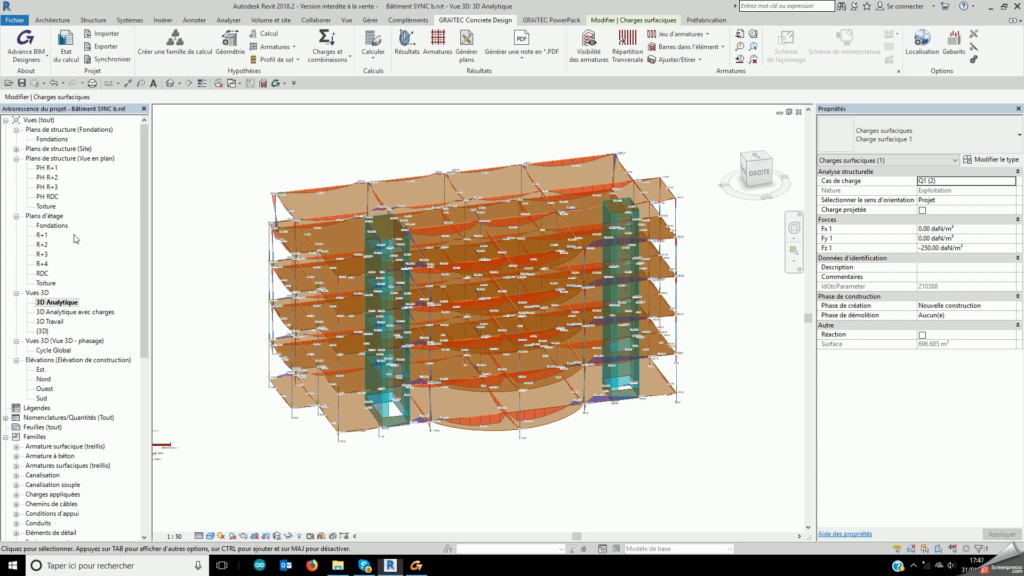
- Open the 3D Travail view and bring up the loads and combinations of the 600 x 600 mm corner column between R+3 and R+4
double_click(57, 322)
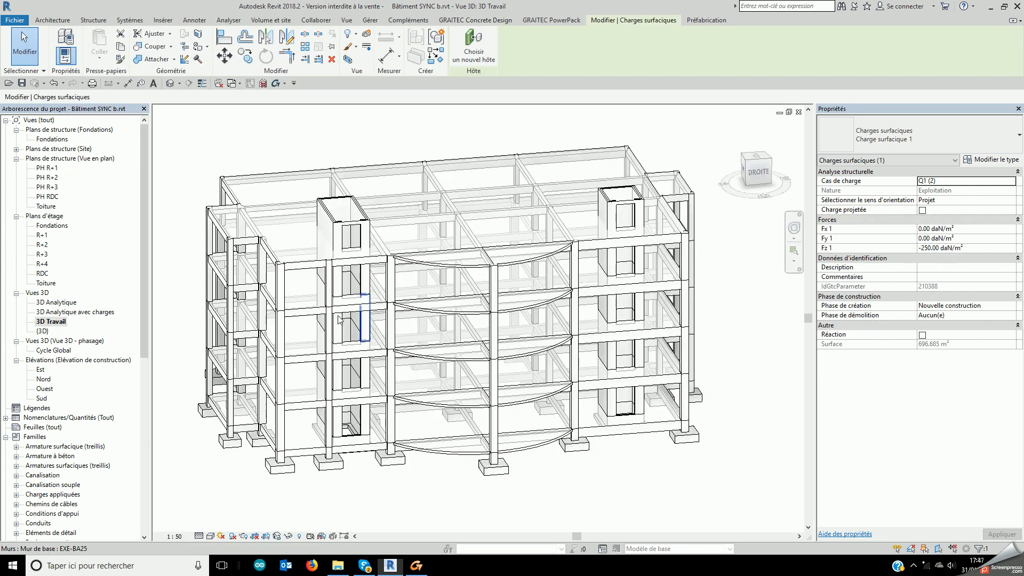
scroll(297, 309, up, 3)
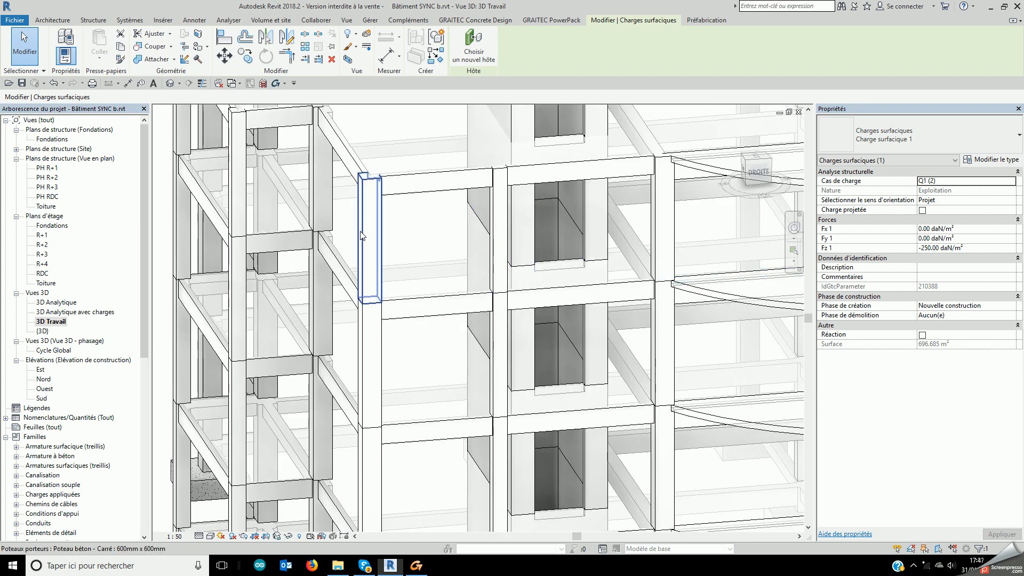
click(362, 235)
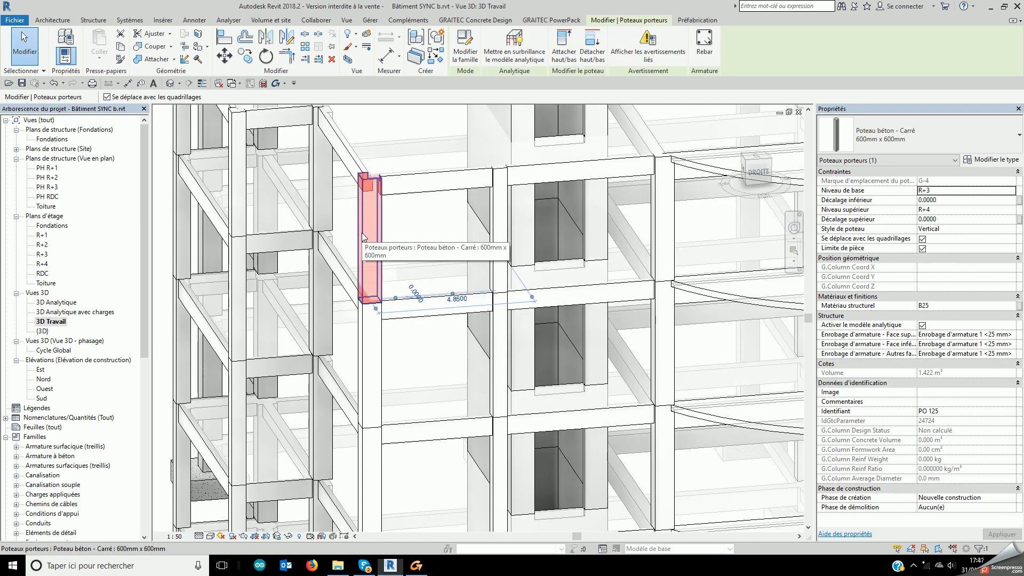
click(476, 22)
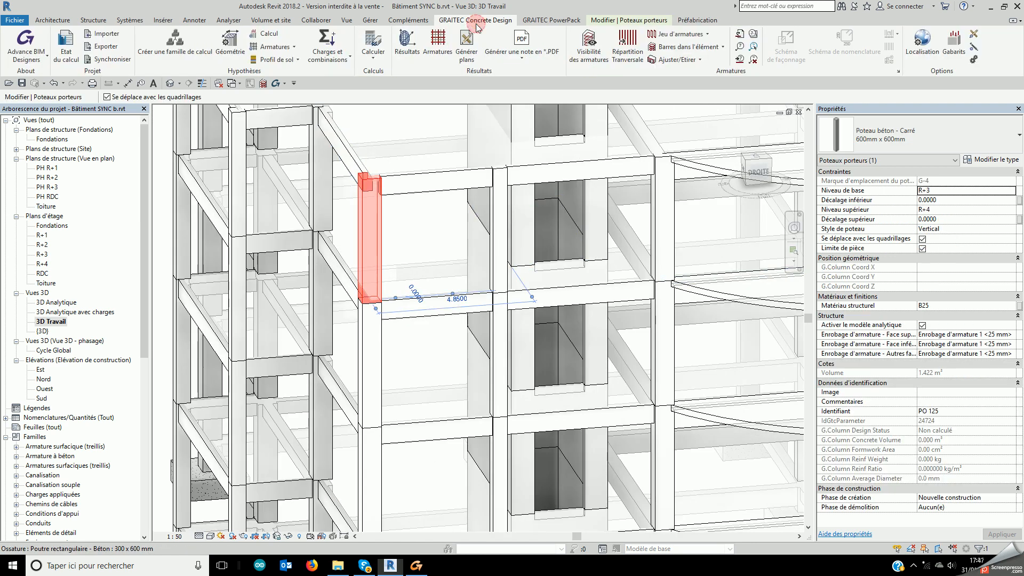
click(338, 54)
click(340, 78)
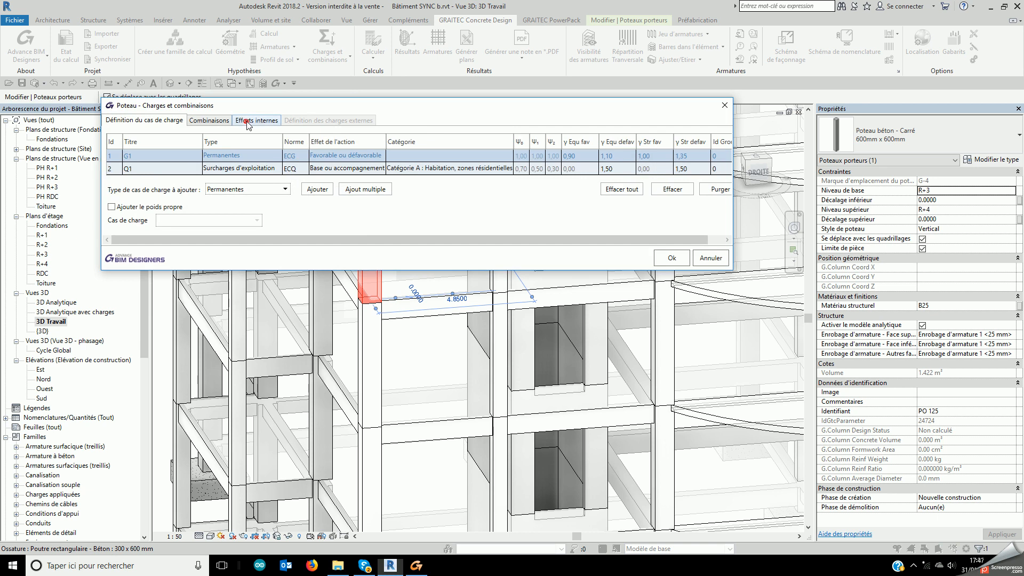
- Examine the column's internal forces for G1 and Q1 at its head and at its foot, then close the loads dialog
click(246, 121)
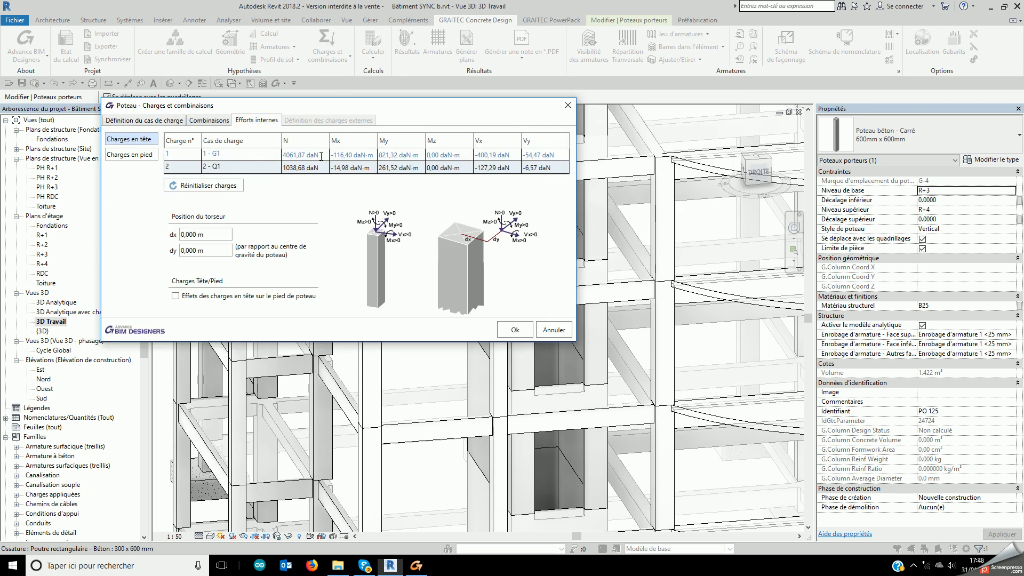
click(150, 154)
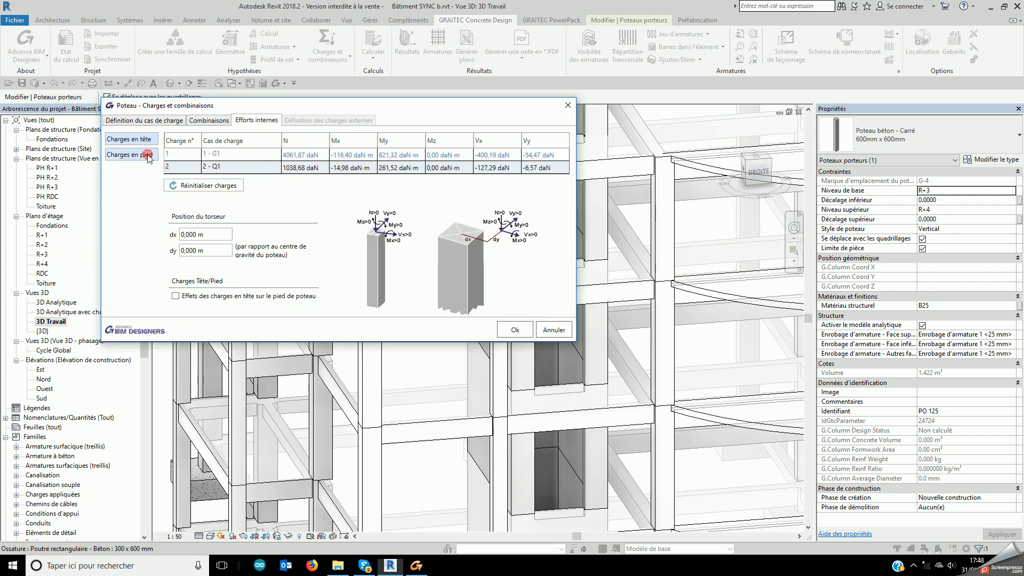
click(148, 138)
click(147, 156)
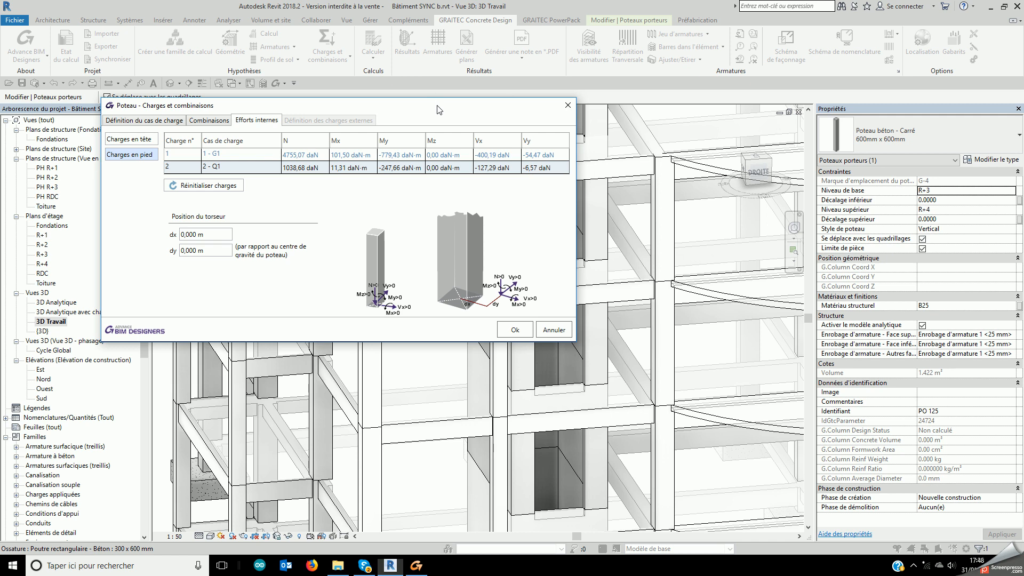
click(568, 105)
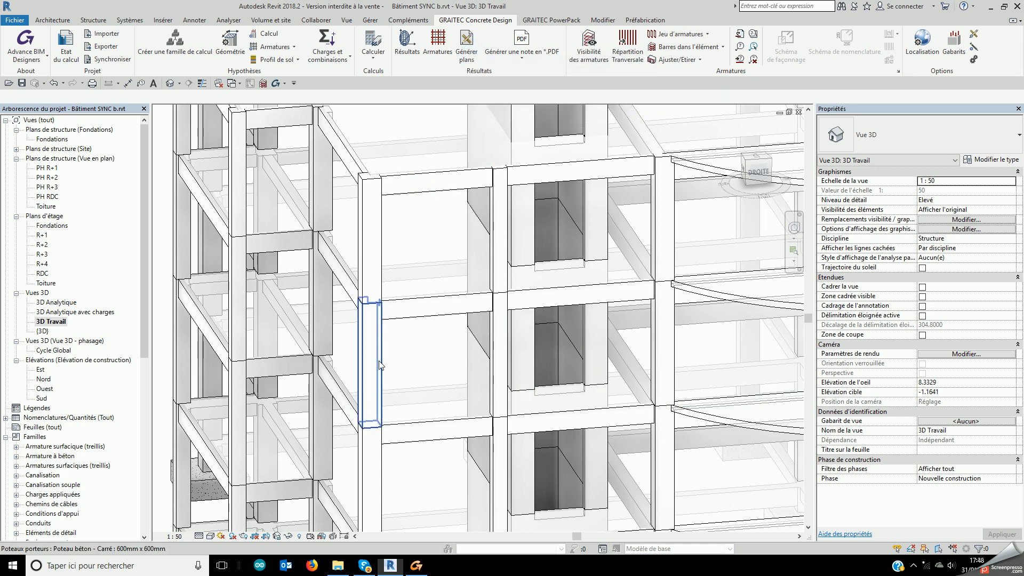
shift+middle_drag(432, 363, 415, 366)
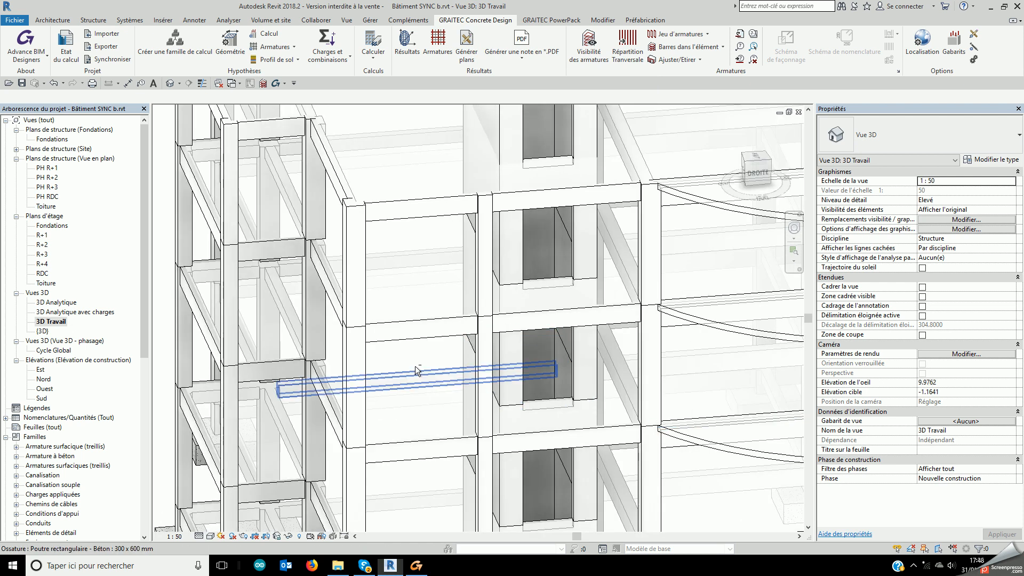